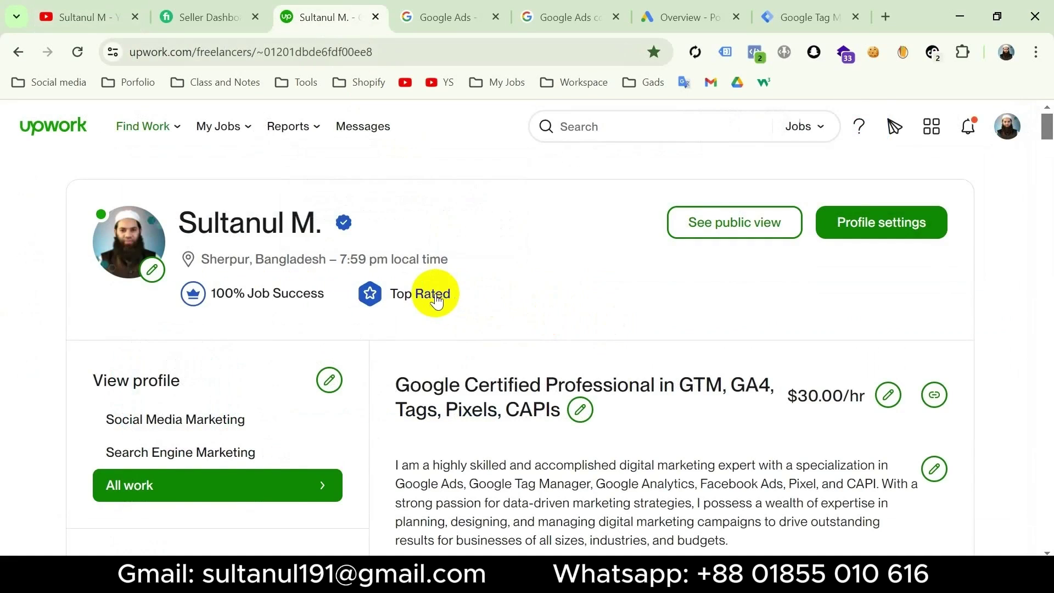
# - Check the BasicBazars - Web Tag Manager workspace, then show the Google Ads account Overview
pyautogui.moveTo(433, 295)
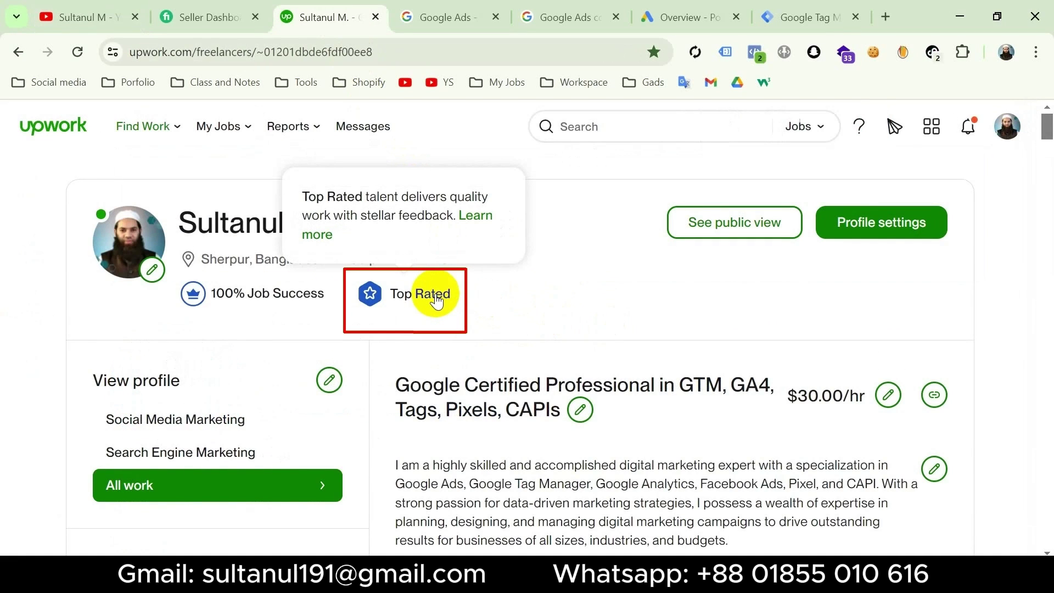
pyautogui.moveTo(274, 301)
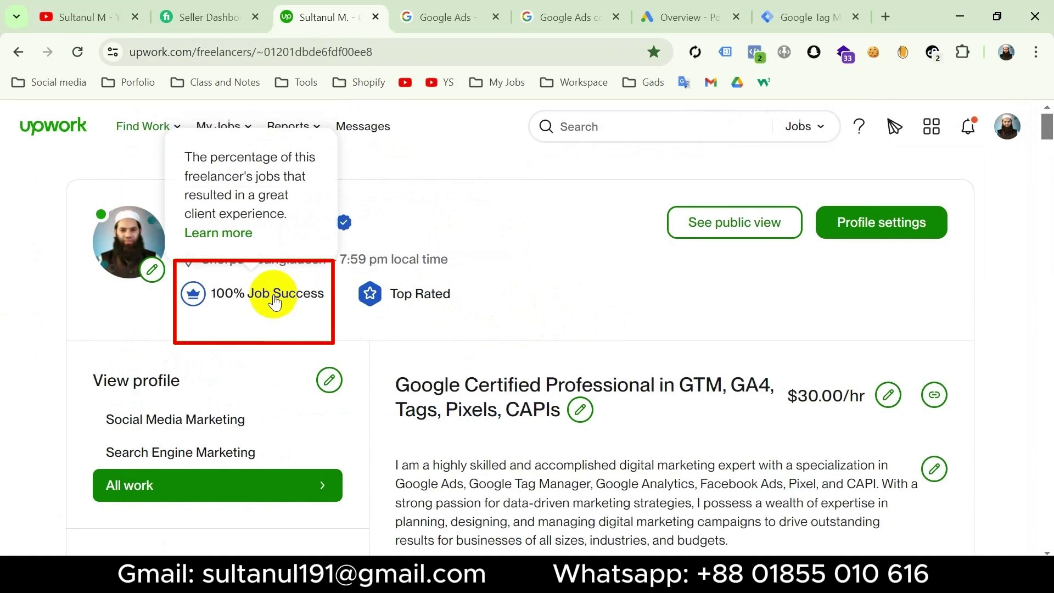
pyautogui.click(212, 18)
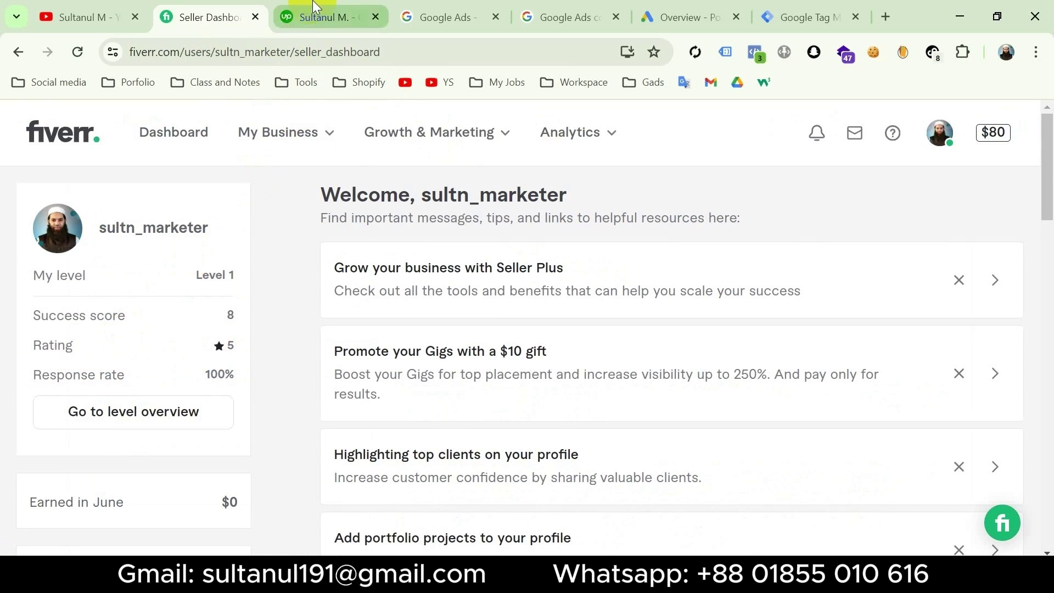
pyautogui.click(321, 17)
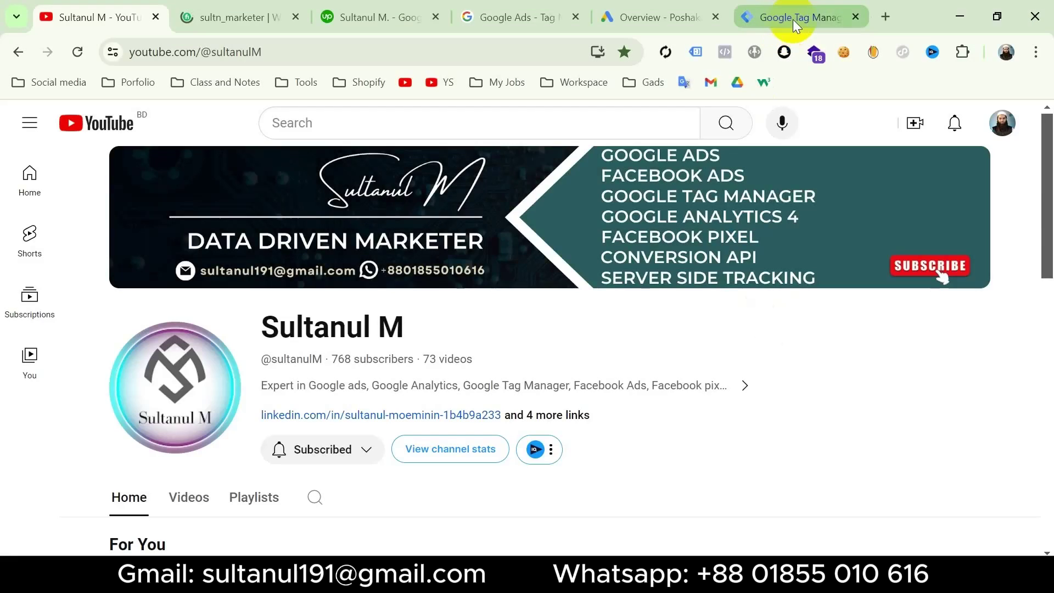
pyautogui.click(793, 16)
pyautogui.click(703, 355)
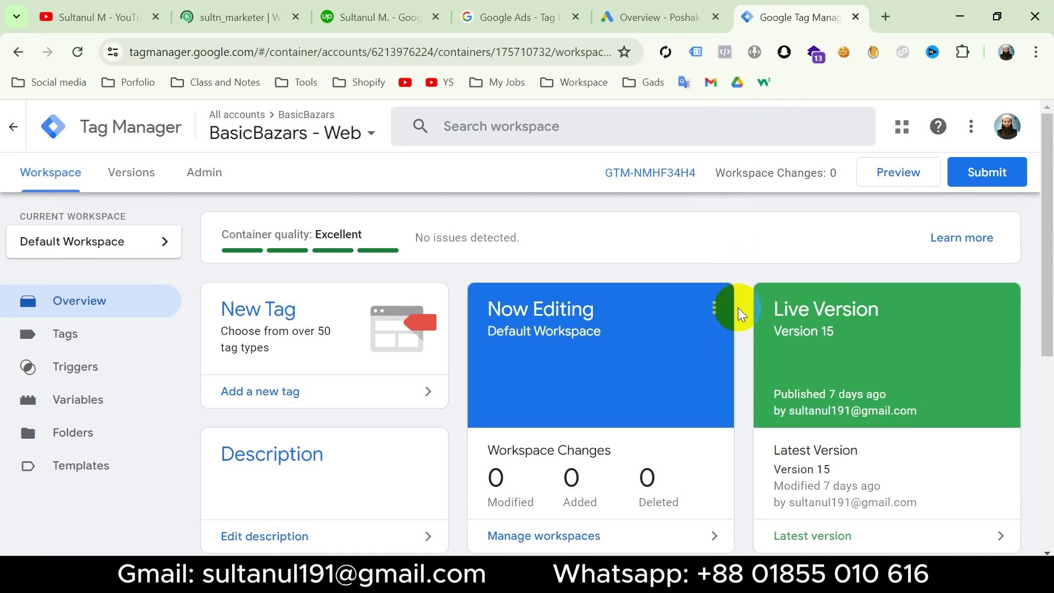
pyautogui.click(653, 22)
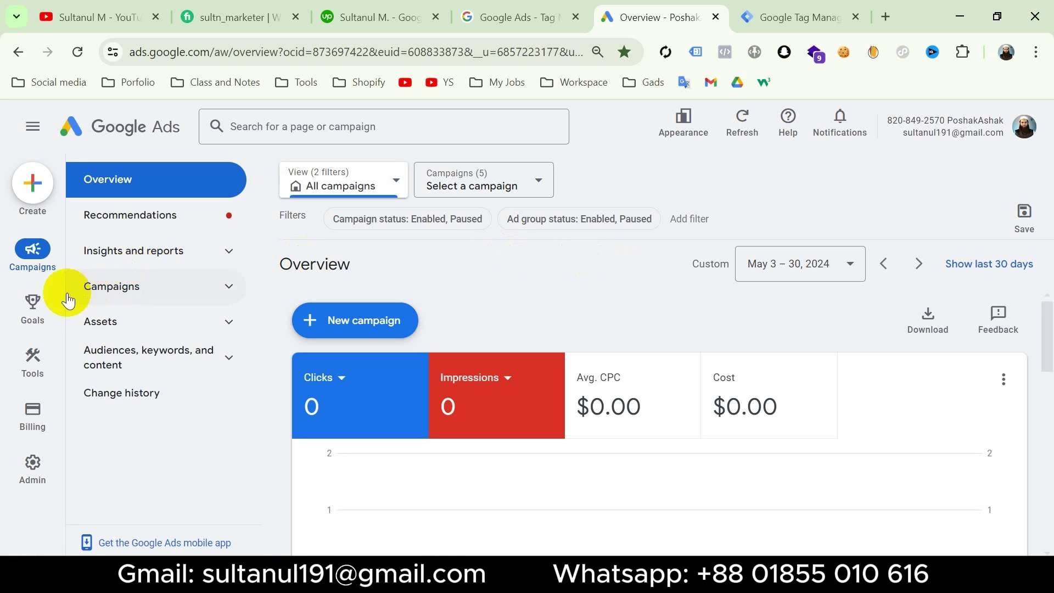
# - Start a new Website conversion action from Goals > Conversions > Summary
pyautogui.moveTo(42, 299)
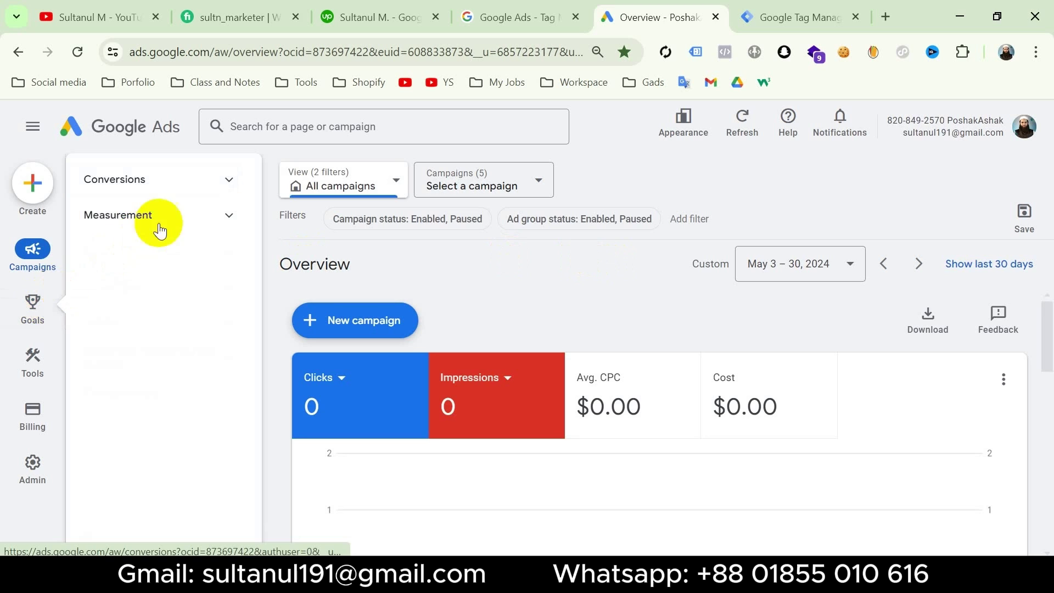
pyautogui.click(211, 189)
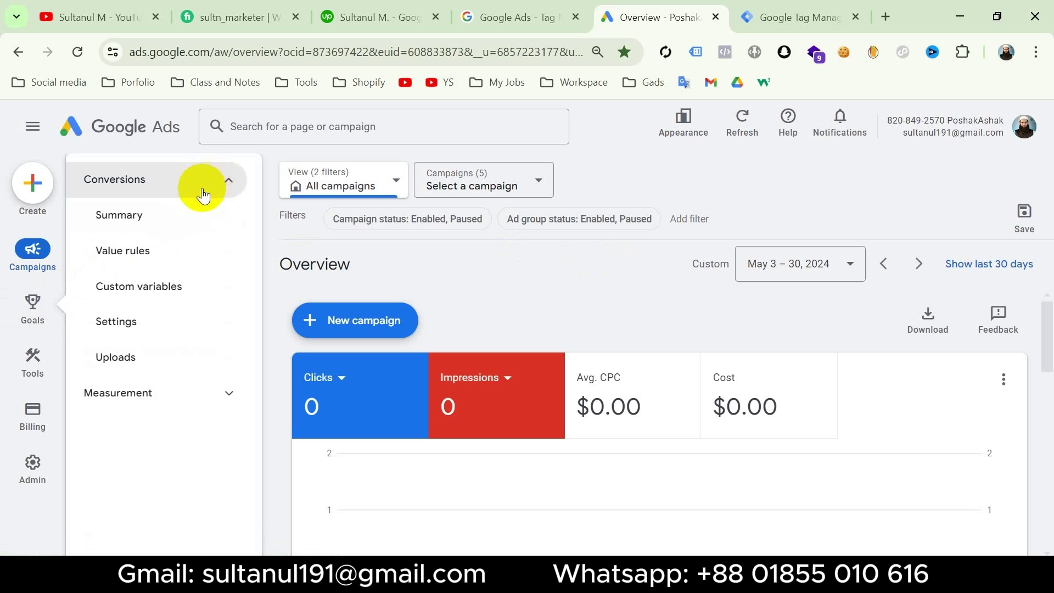
pyautogui.click(169, 216)
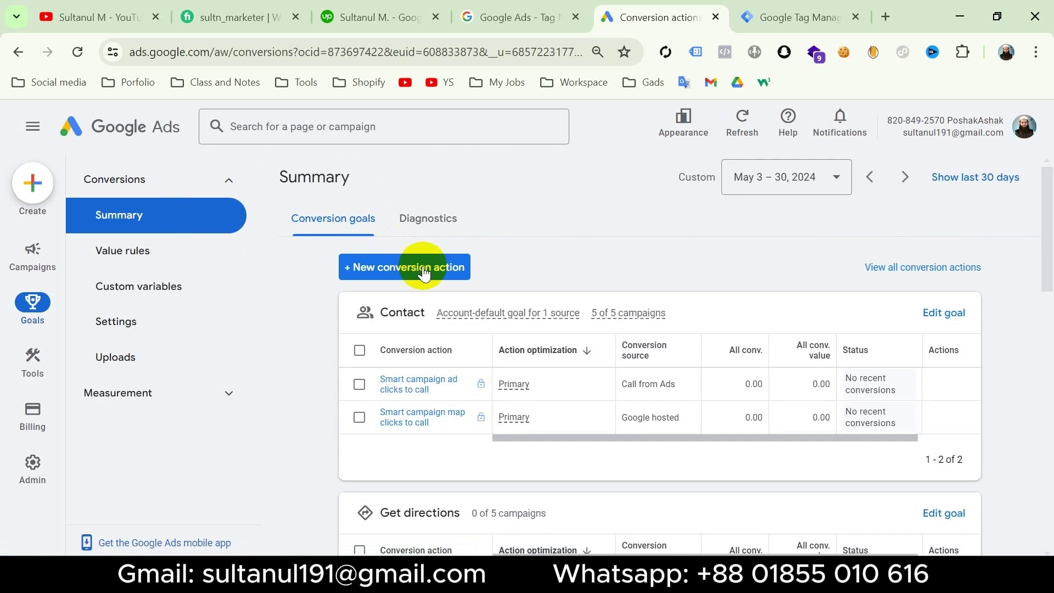
pyautogui.click(423, 267)
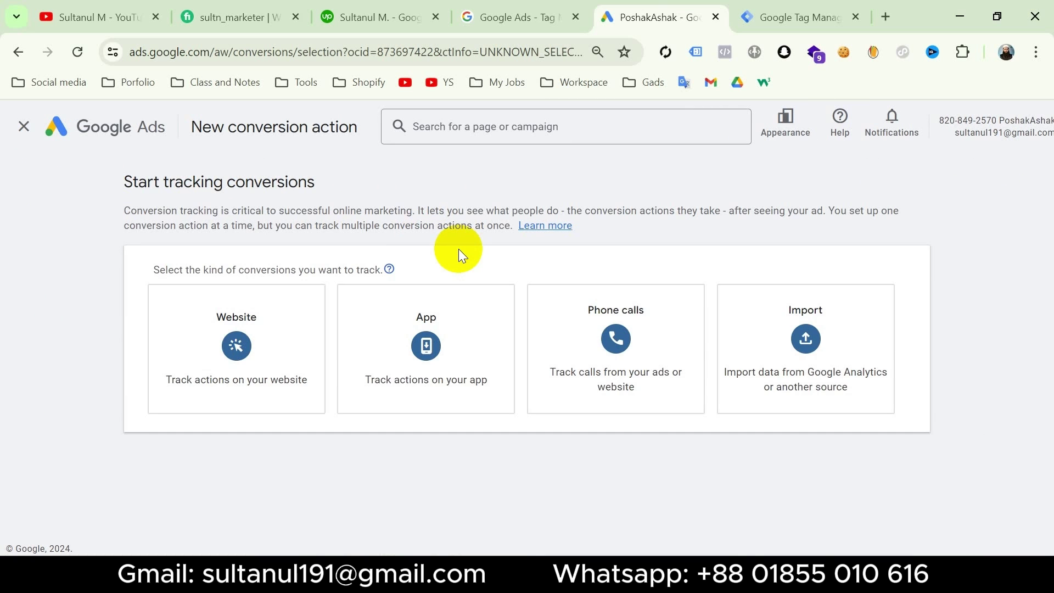
pyautogui.click(240, 350)
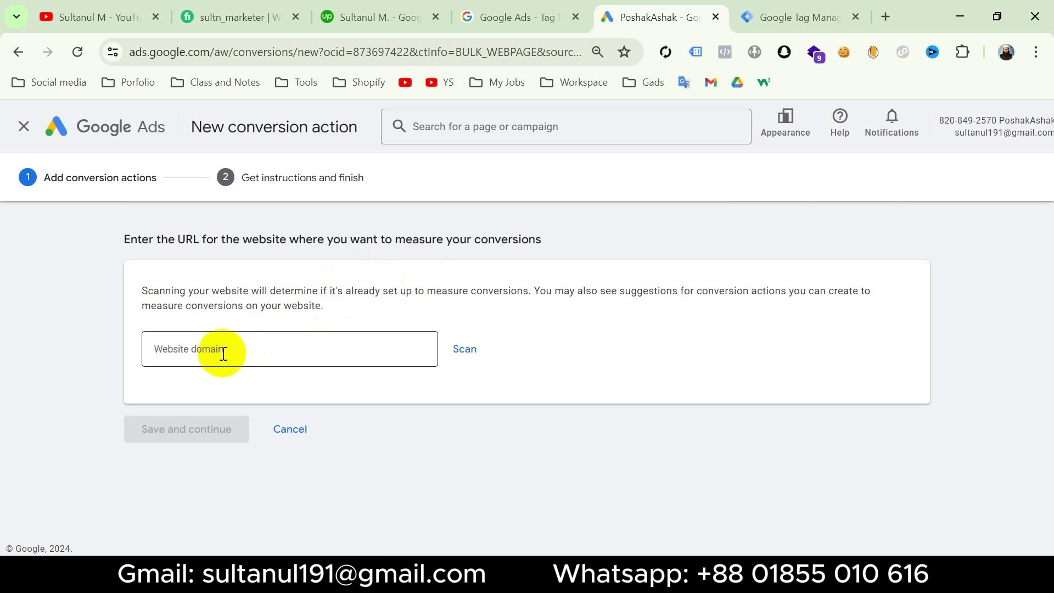
pyautogui.click(224, 353)
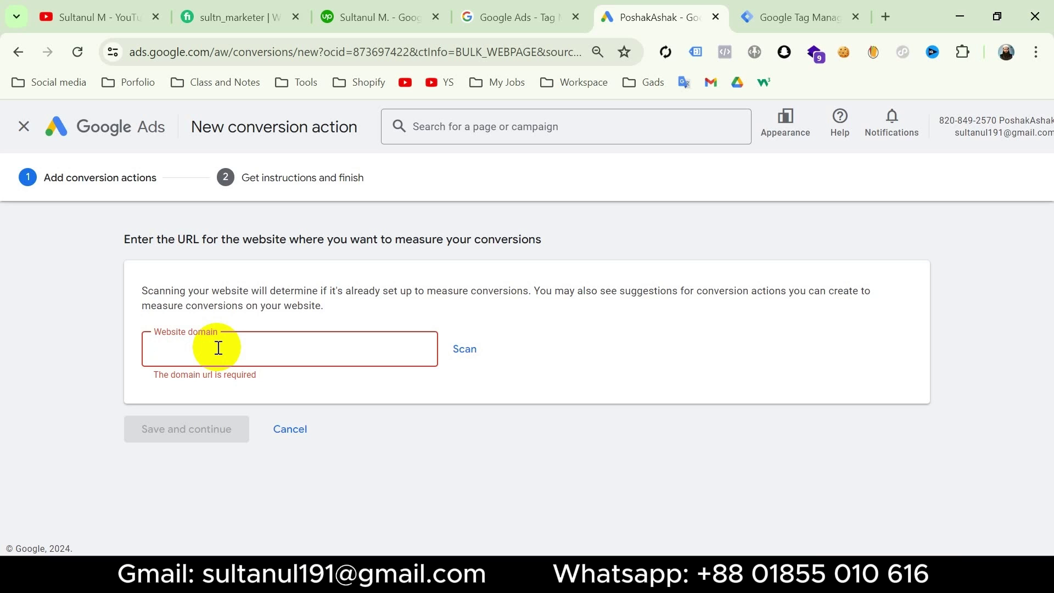
pyautogui.write('https://basicbazars.myshopify.com/')
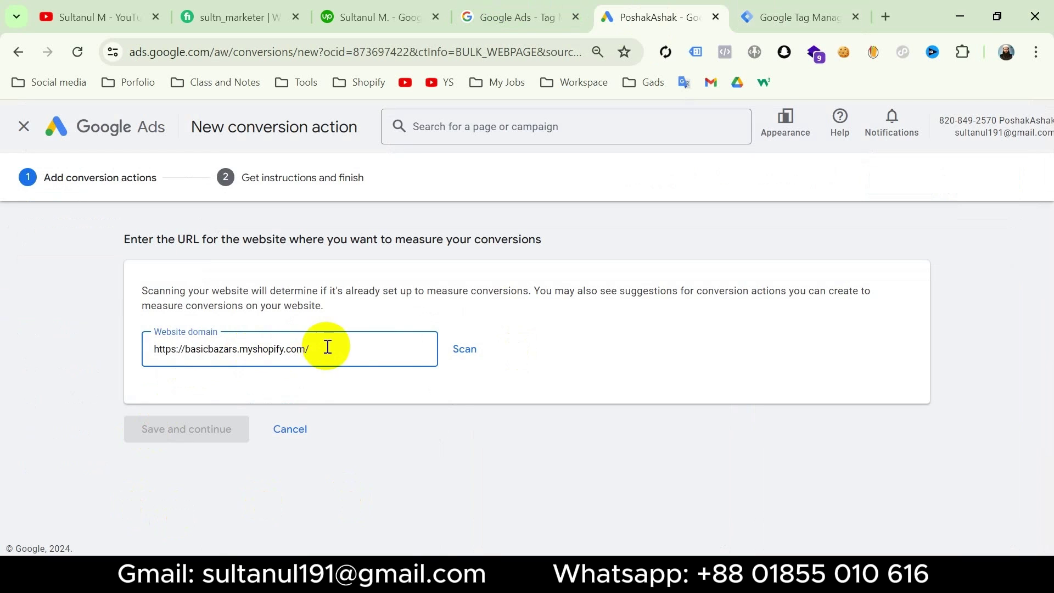
pyautogui.click(467, 345)
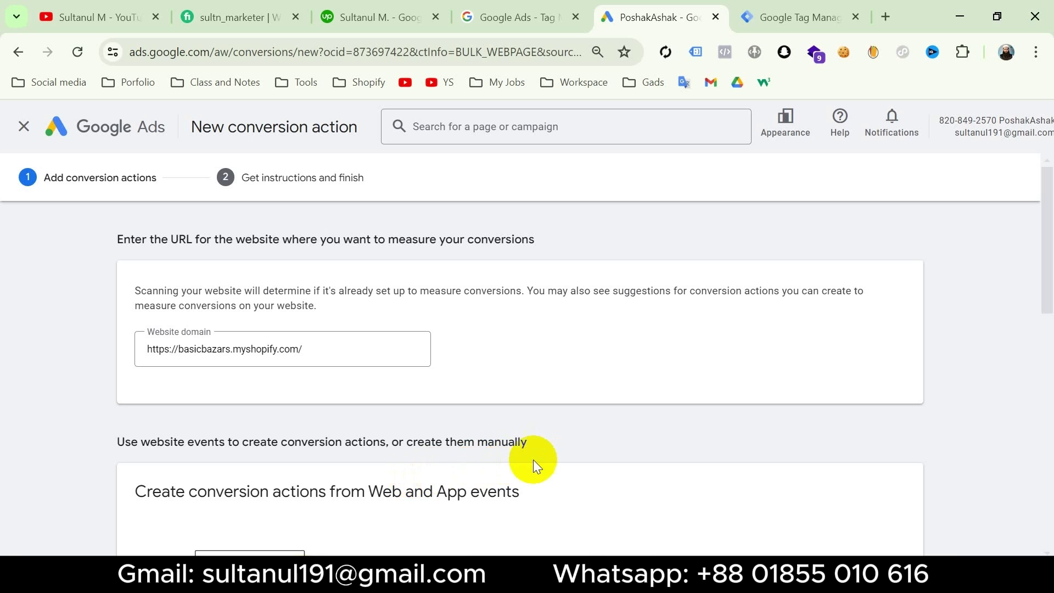
pyautogui.scroll(-10, 535, 460)
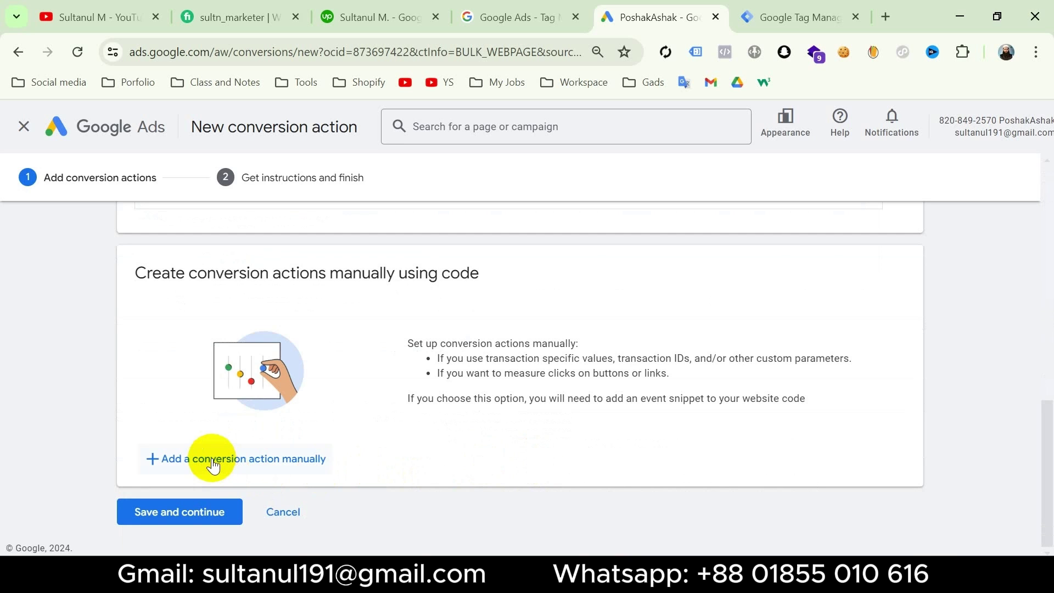
# - Add a conversion action manually with the Add to cart goal category
pyautogui.click(292, 464)
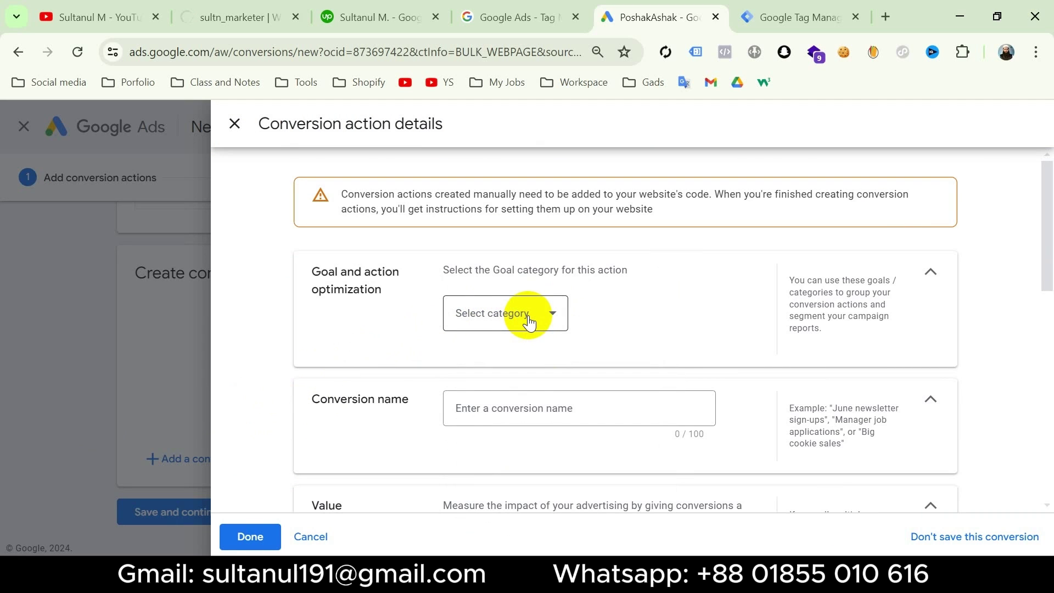
pyautogui.click(529, 323)
pyautogui.click(505, 357)
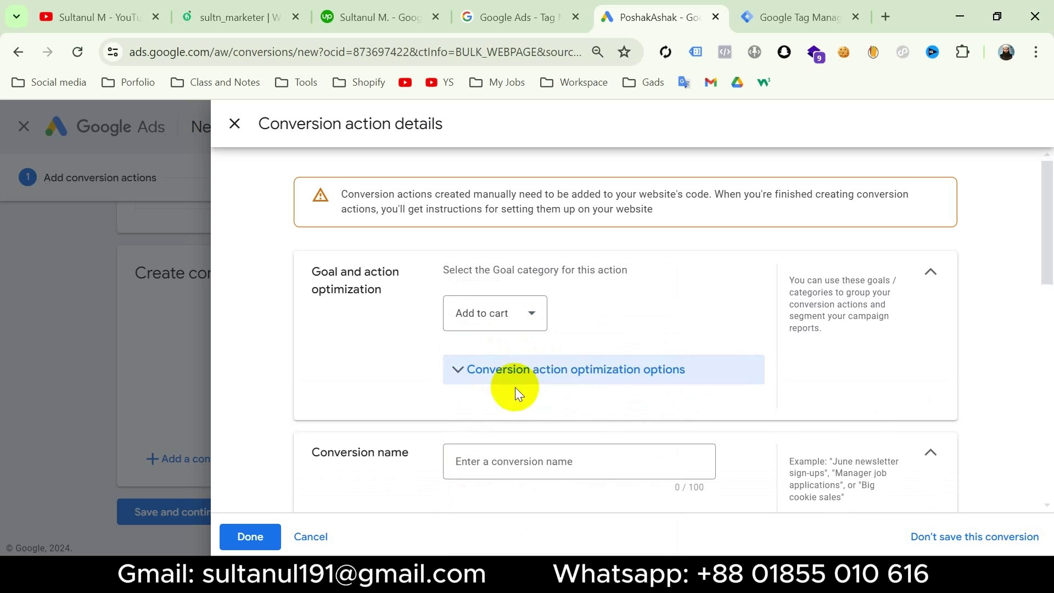
pyautogui.click(664, 378)
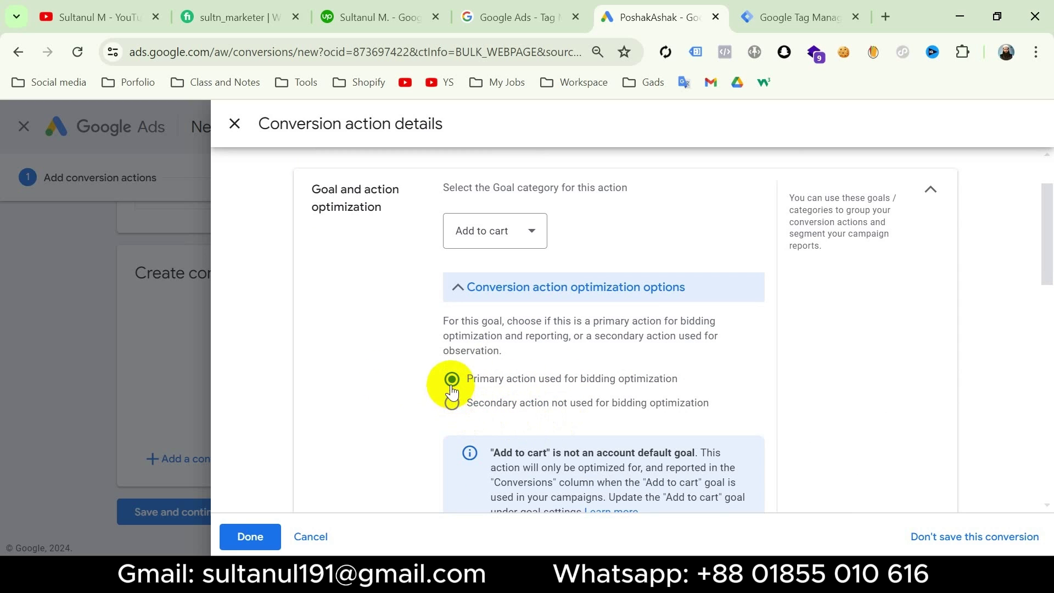
pyautogui.scroll(-6, 449, 384)
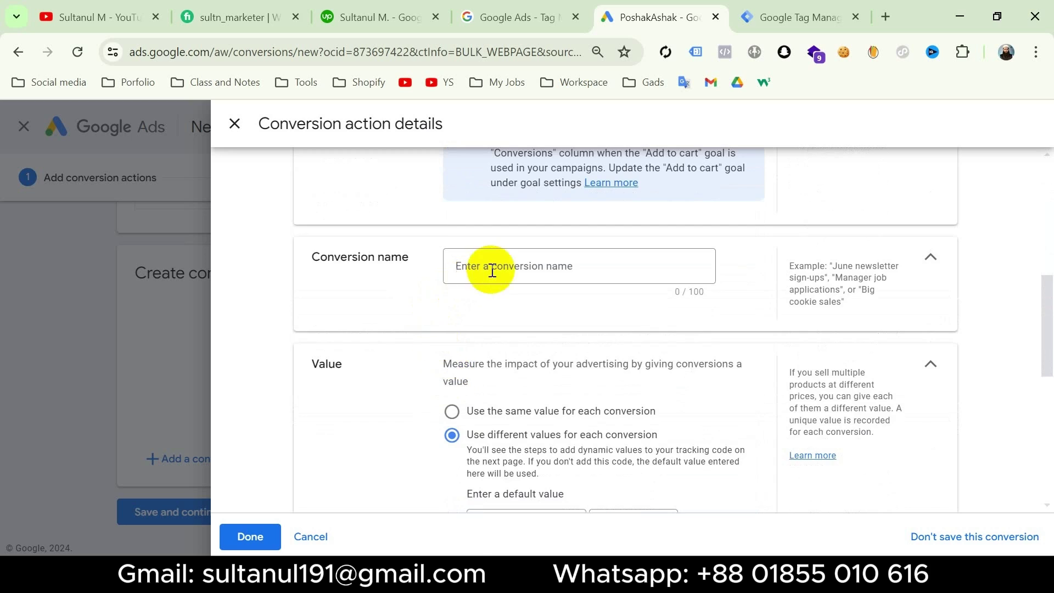
# - Name it 'Gads - Add to Cart', keep the USD 1 default value and Every count, and finish
pyautogui.click(520, 261)
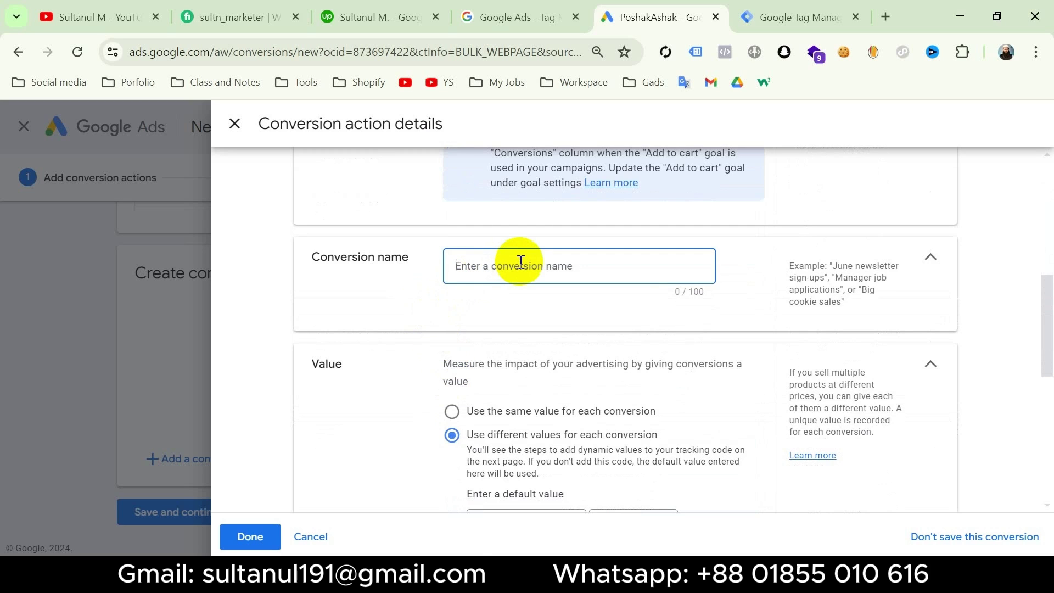
pyautogui.write('Gads - Add to Cart')
pyautogui.scroll(-2, 554, 378)
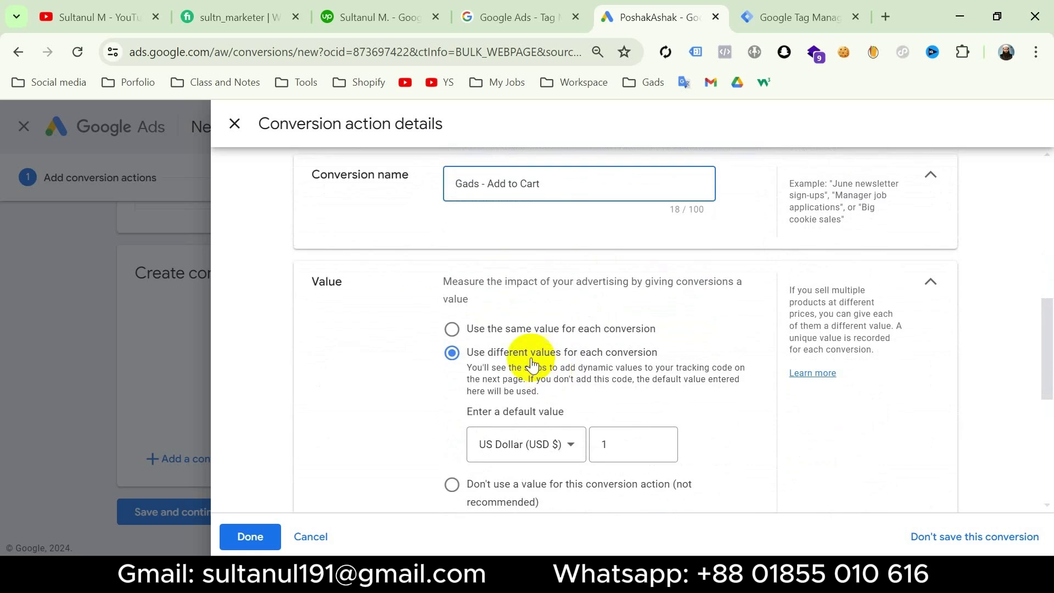
pyautogui.scroll(-2, 582, 356)
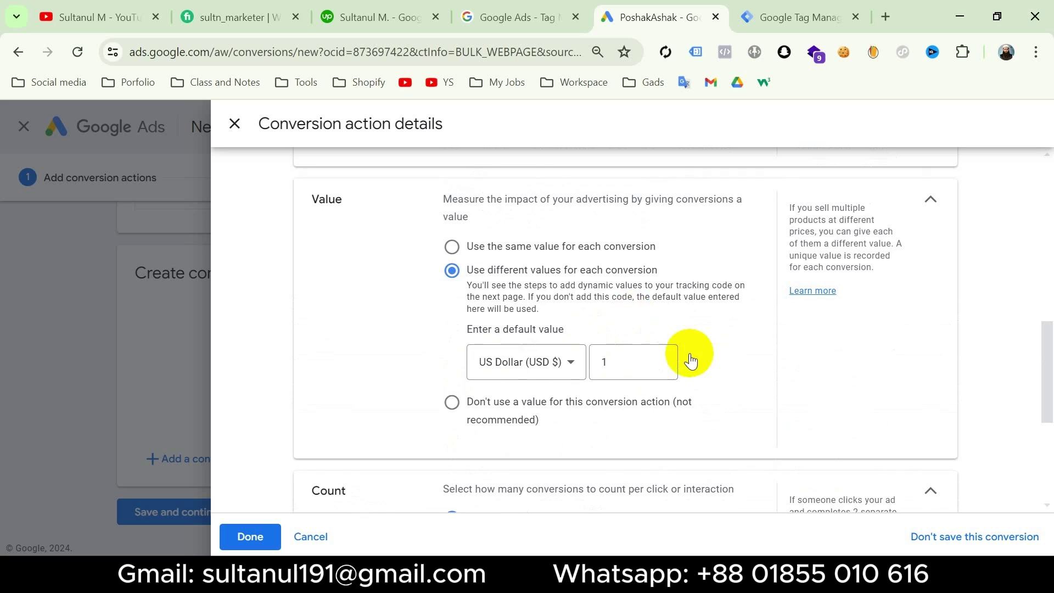
pyautogui.scroll(-3, 658, 354)
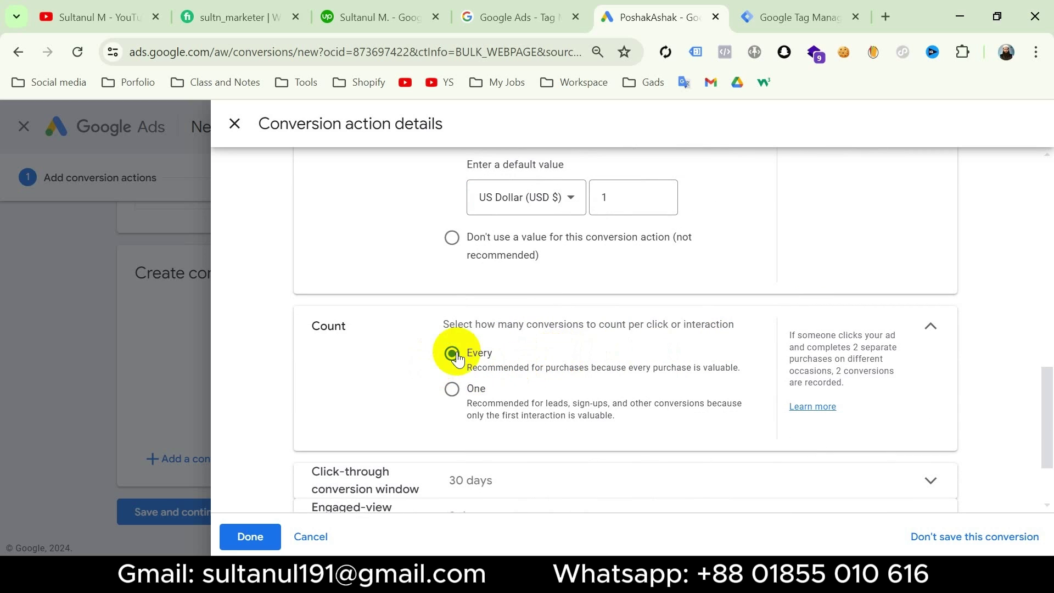
pyautogui.scroll(-2, 600, 356)
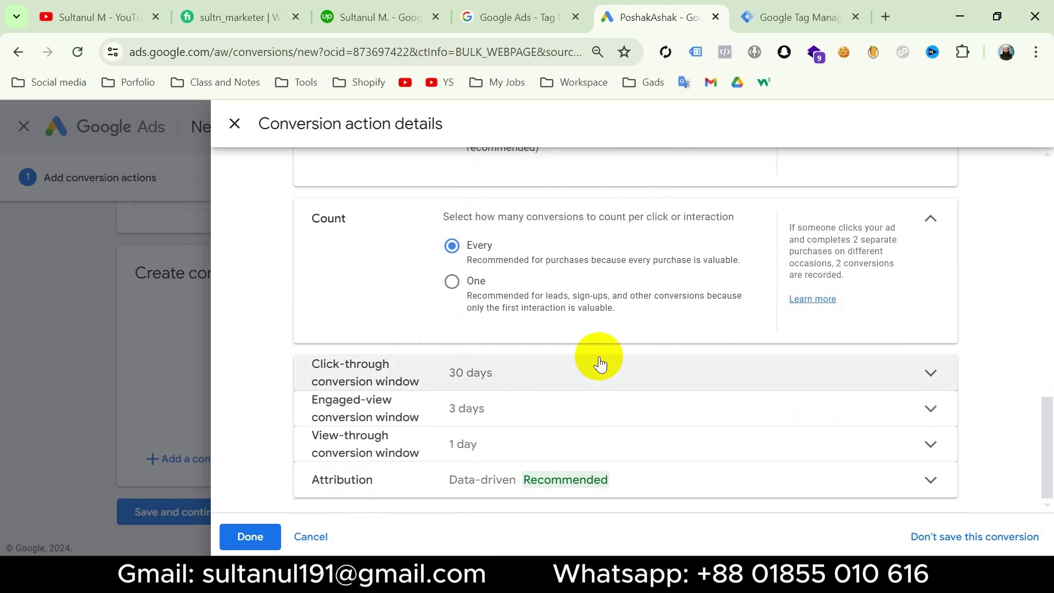
pyautogui.click(255, 541)
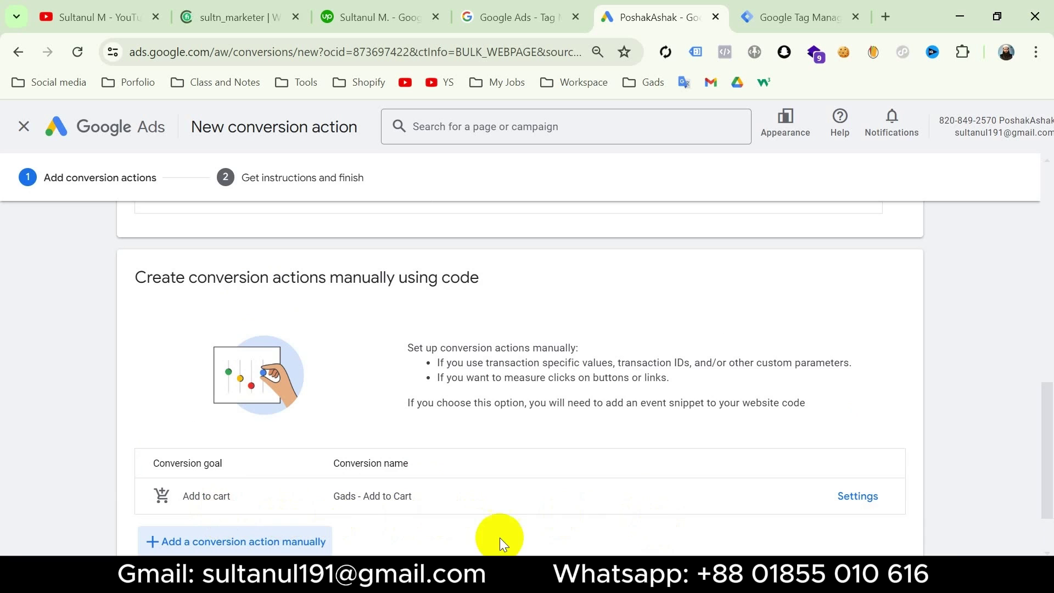
# - Save the conversion action and show the Tag Manager setup instructions
pyautogui.scroll(-2, 479, 535)
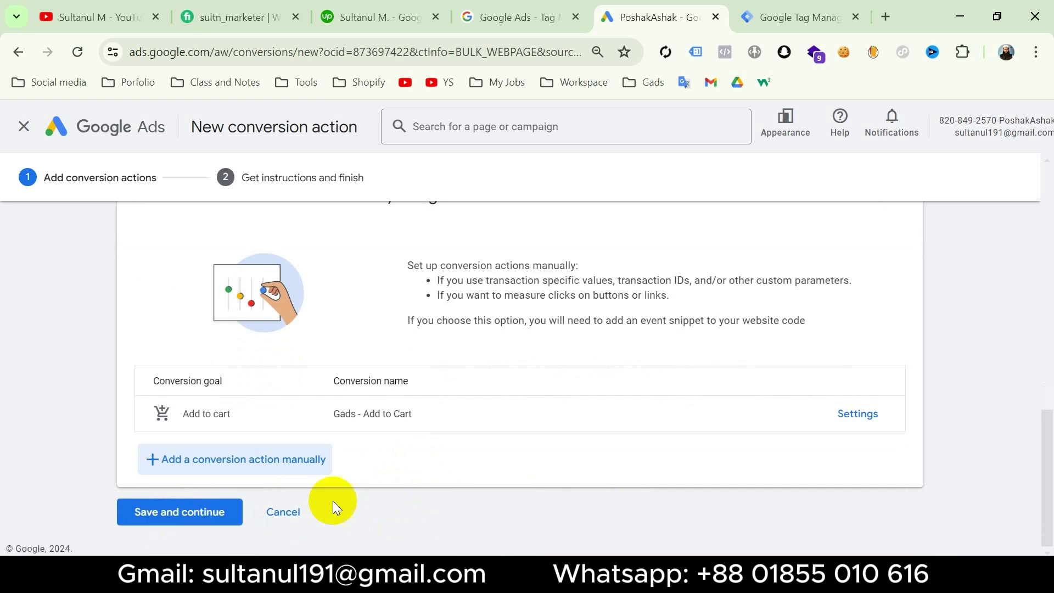
pyautogui.click(161, 518)
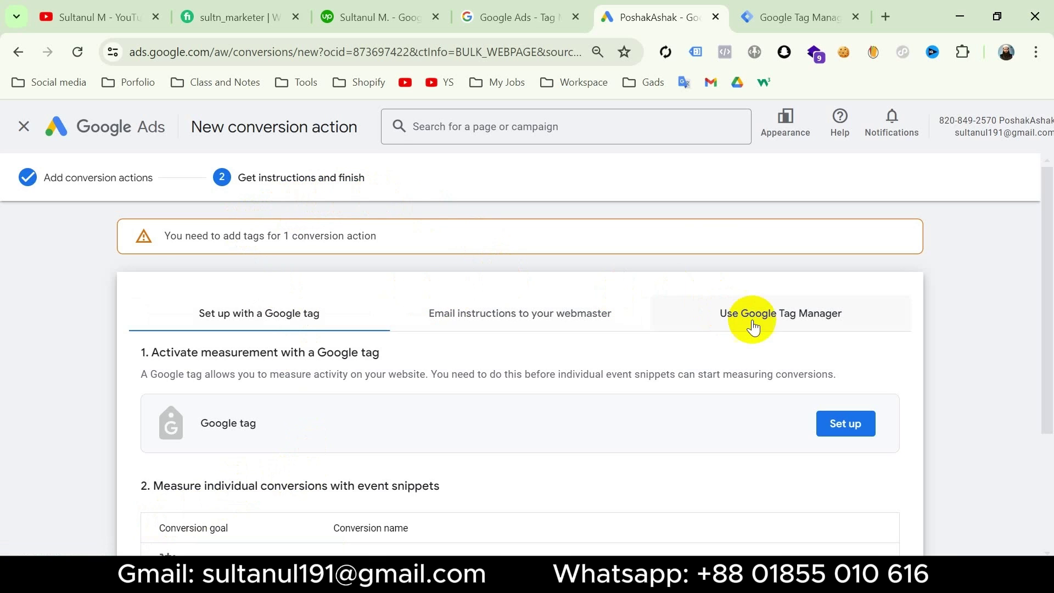
pyautogui.click(770, 330)
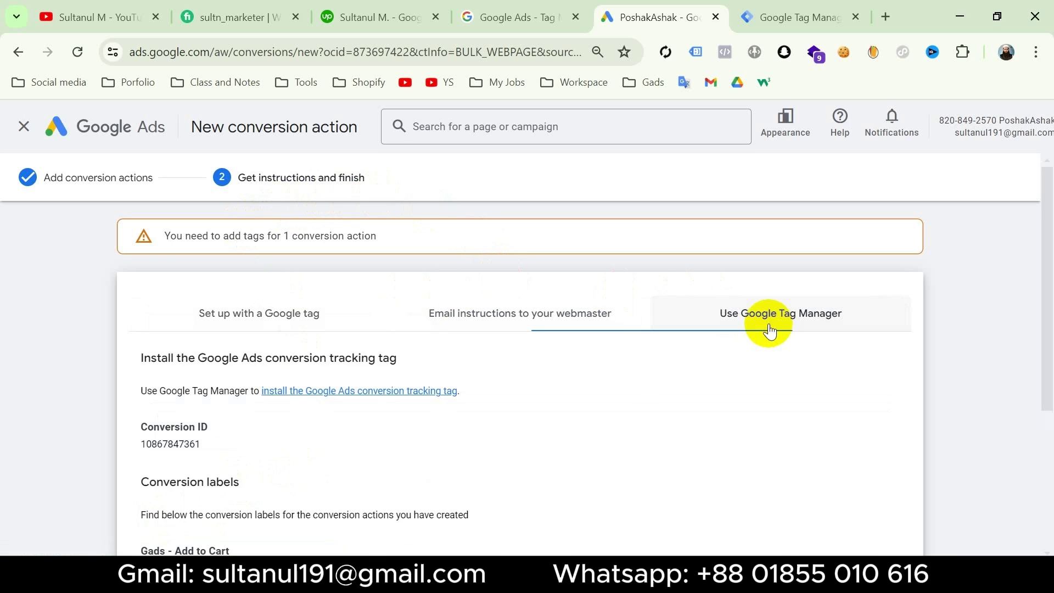
# - Copy the Conversion ID and the Add to Cart conversion label, then return to Tag Manager
pyautogui.scroll(-2, 770, 329)
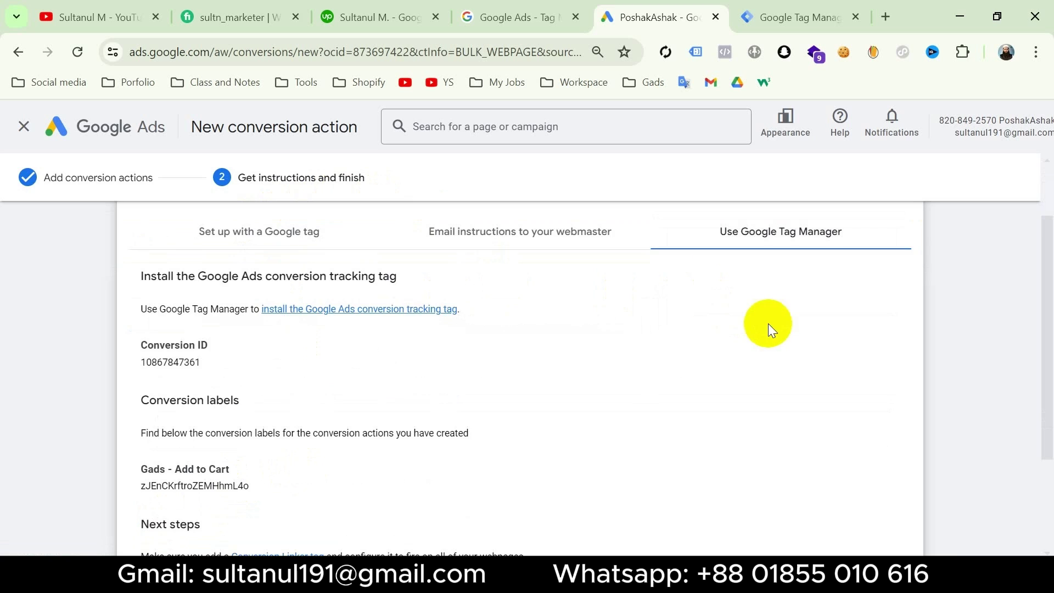
pyautogui.doubleClick(170, 363)
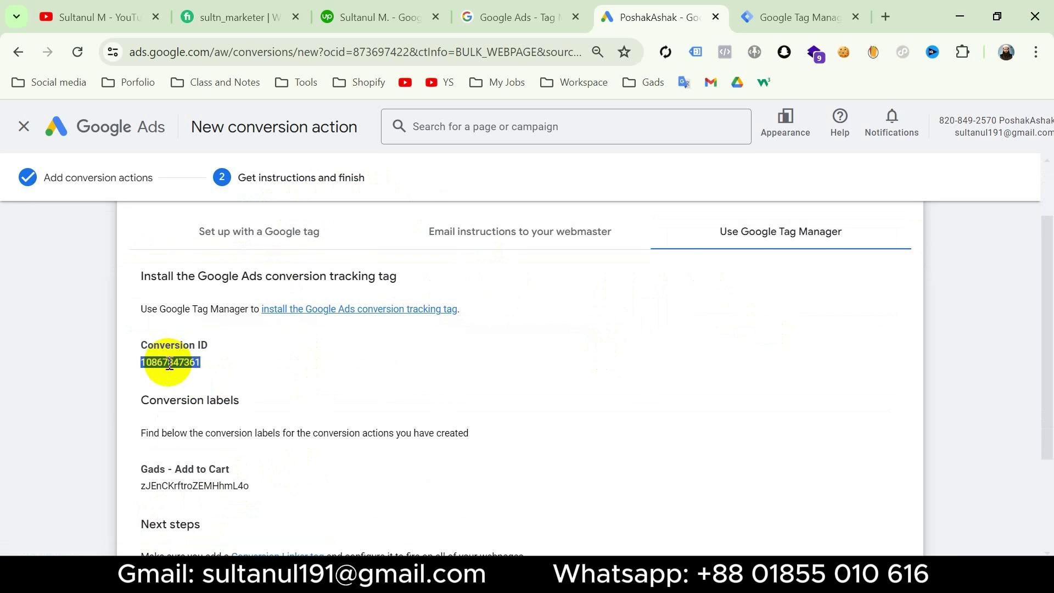
pyautogui.doubleClick(191, 486)
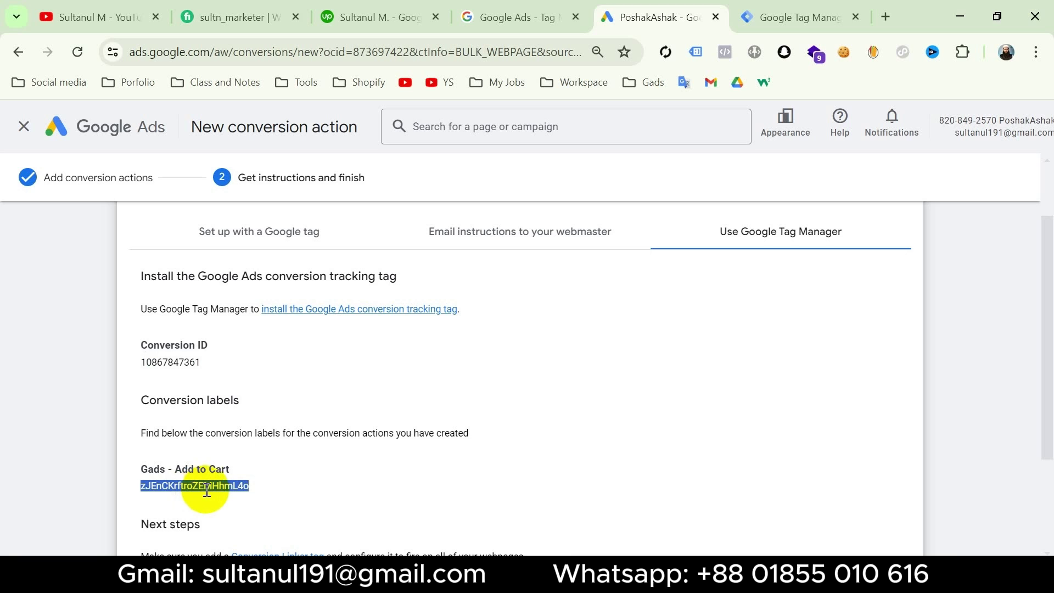
pyautogui.click(776, 15)
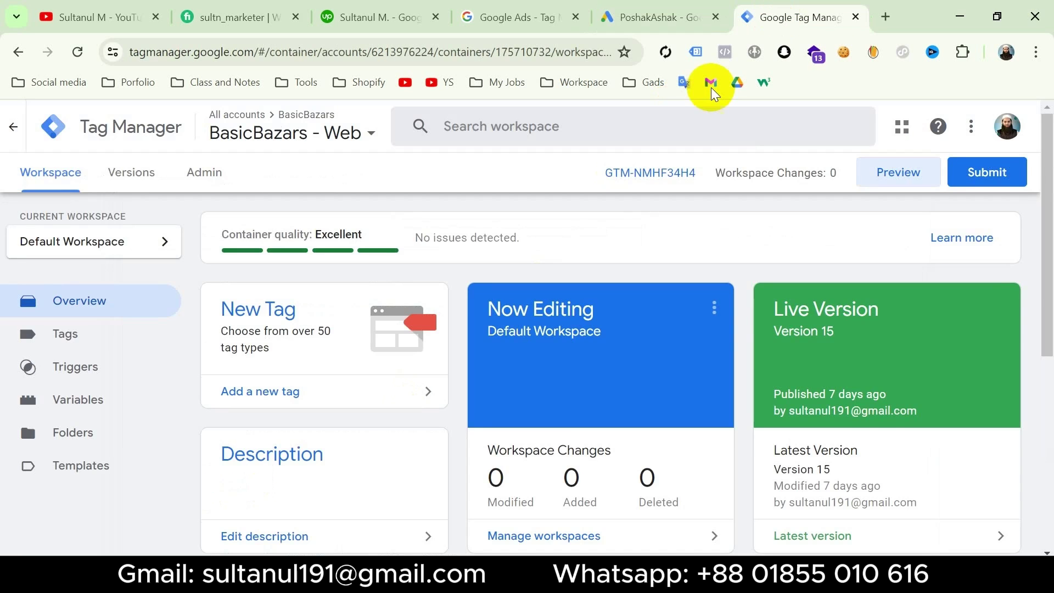
# - Create a new tag of type Google Ads Conversion Tracking
pyautogui.click(78, 340)
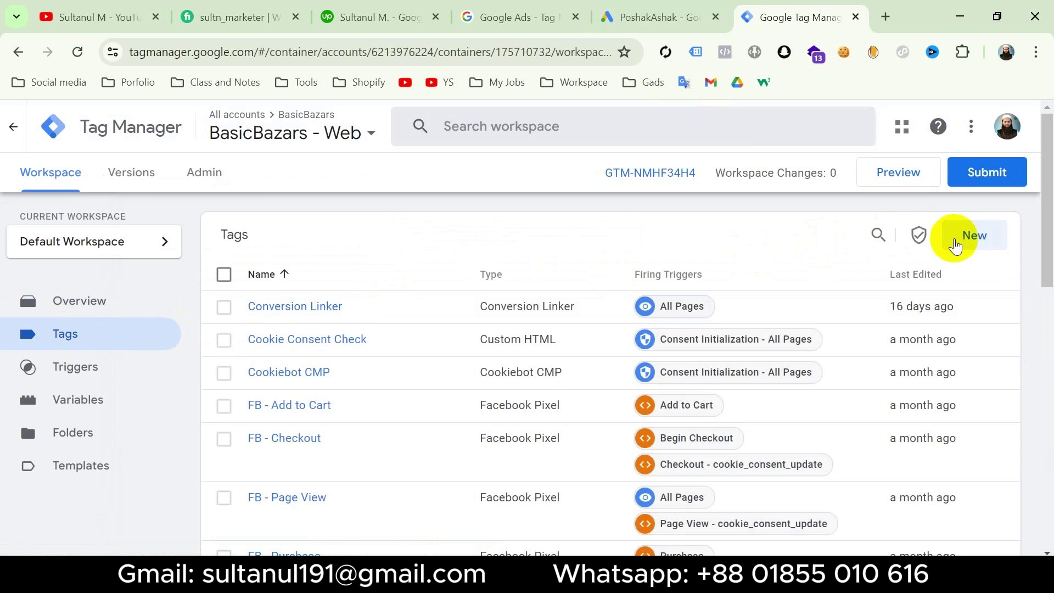
pyautogui.click(955, 245)
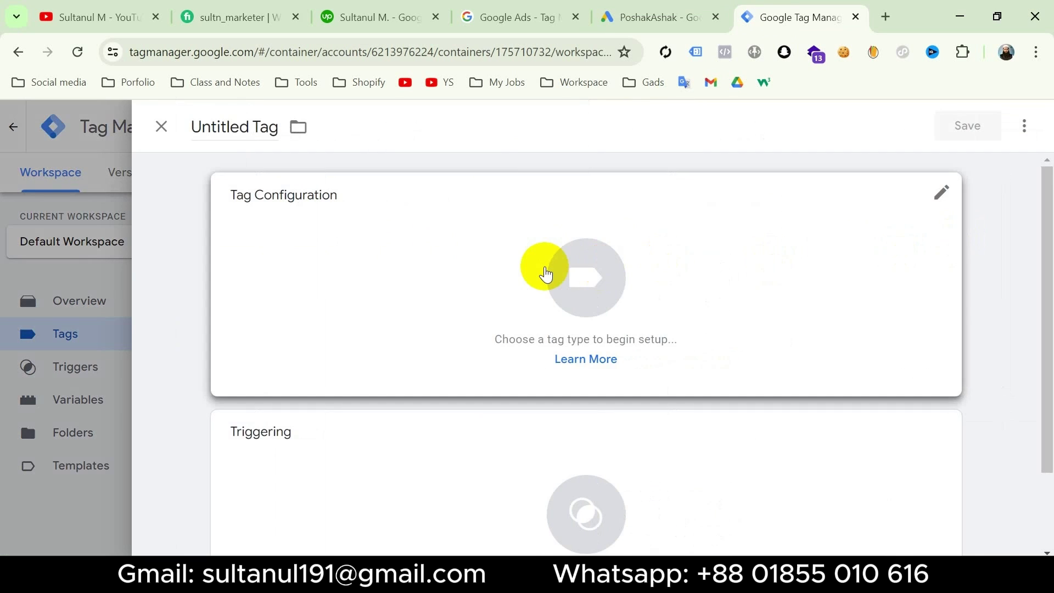
pyautogui.click(545, 272)
pyautogui.click(545, 272)
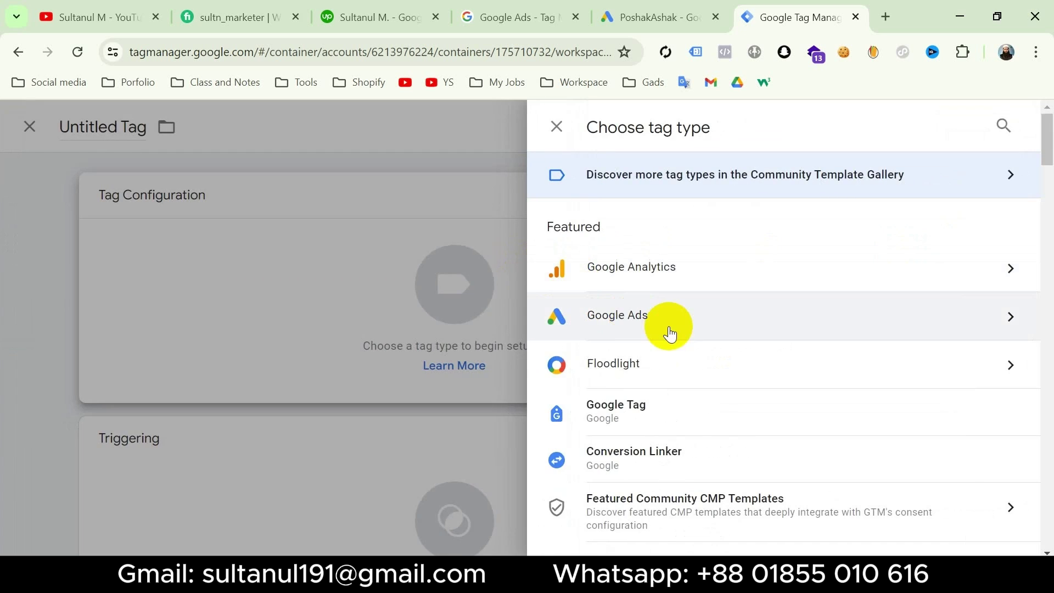
pyautogui.click(679, 336)
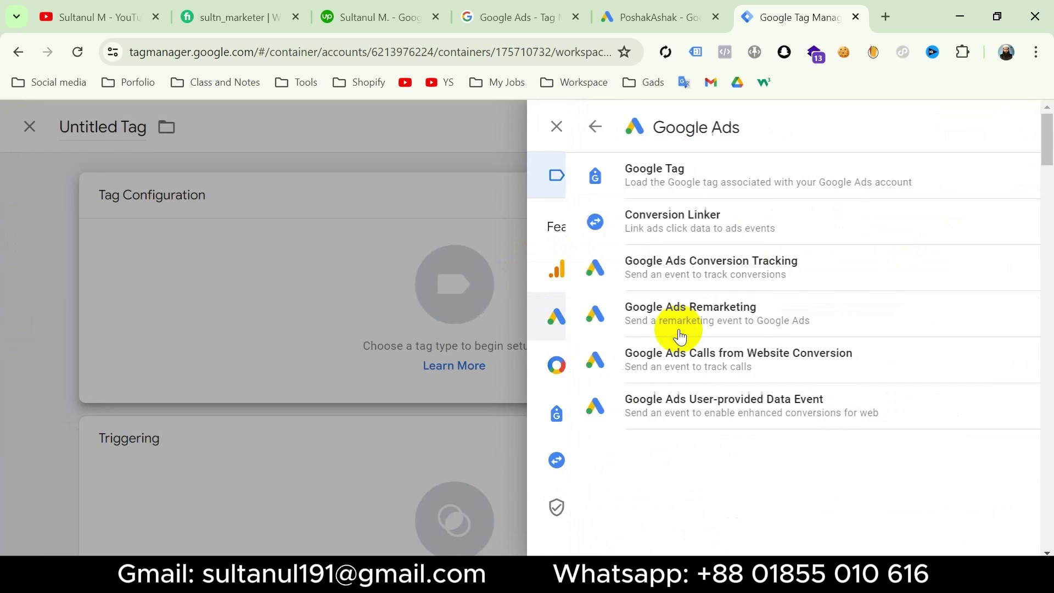
pyautogui.click(690, 270)
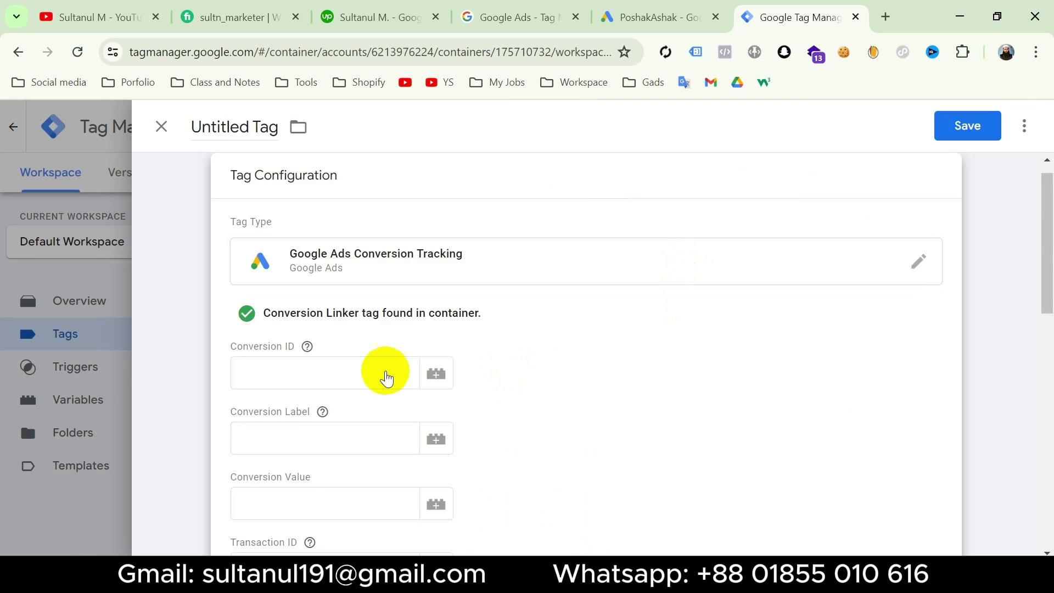
# - Copy the conversion ID from the Google Ads conversion details
pyautogui.click(319, 372)
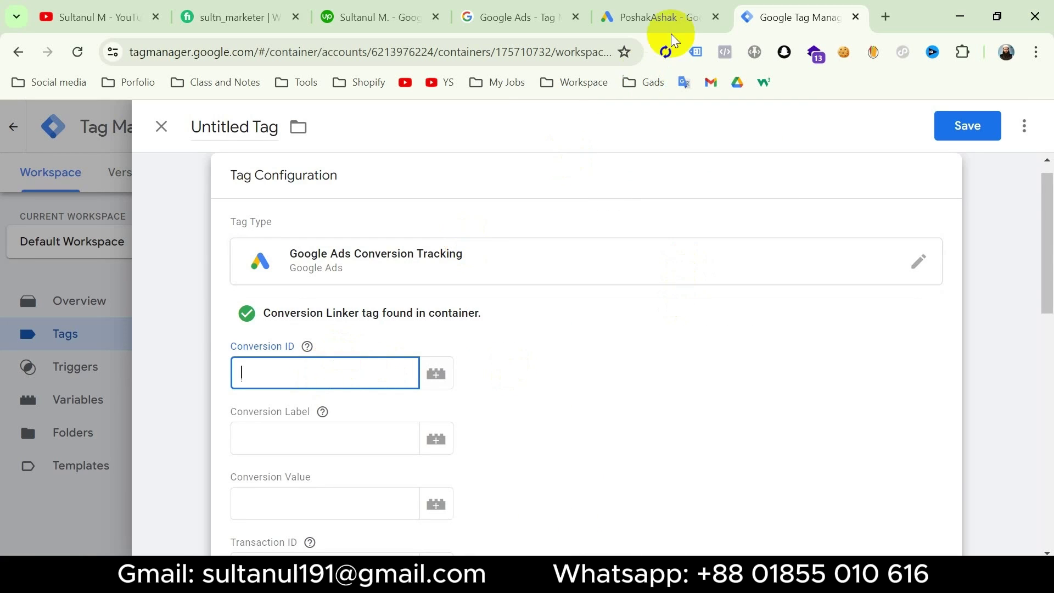
pyautogui.click(657, 17)
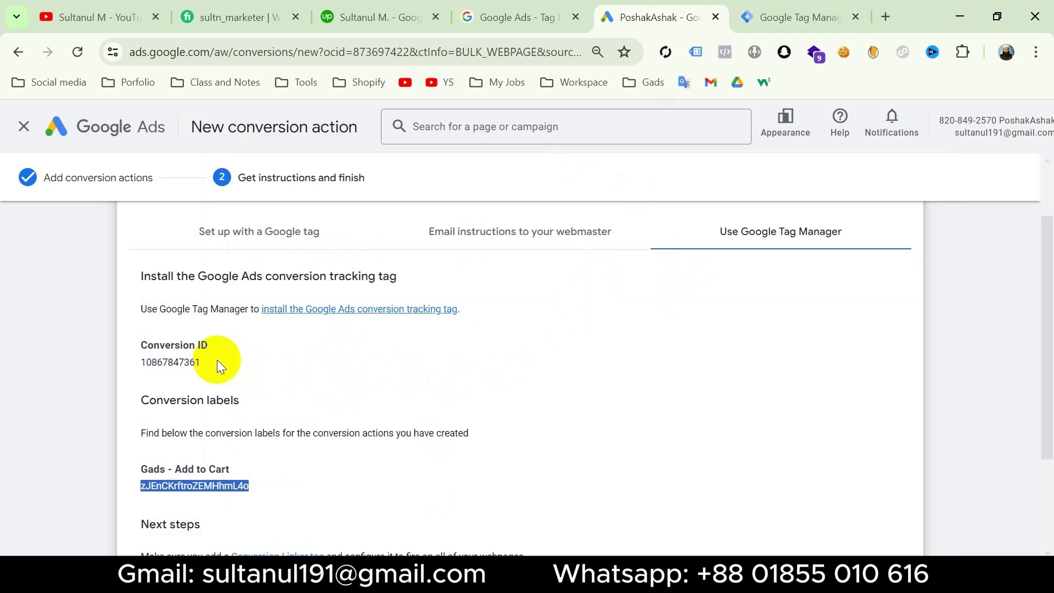
pyautogui.doubleClick(171, 362)
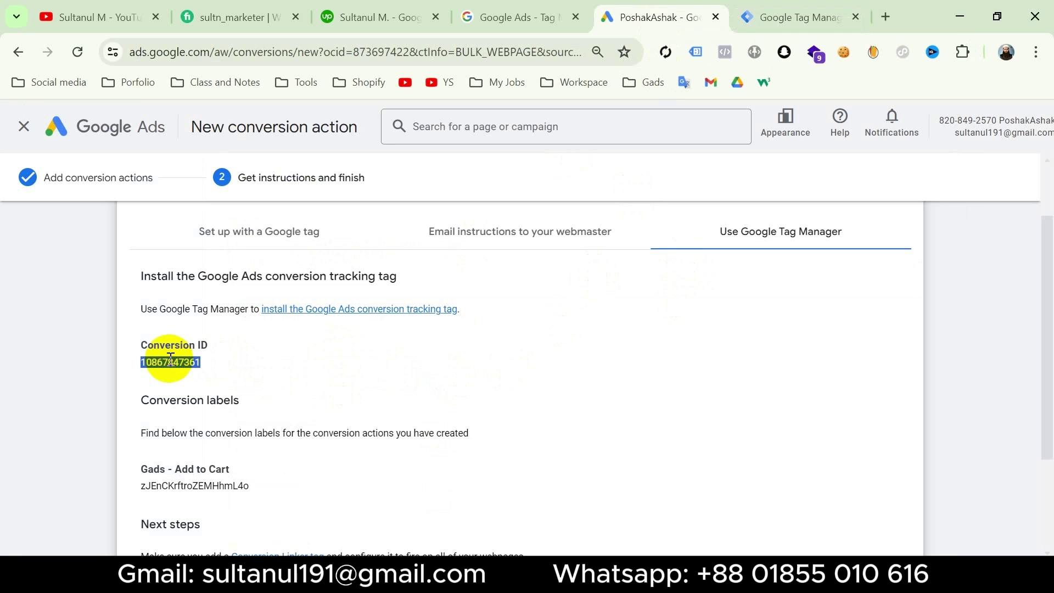
# - Set the tag's Conversion ID to the {{Gads - Conversion ID}} variable
pyautogui.click(786, 18)
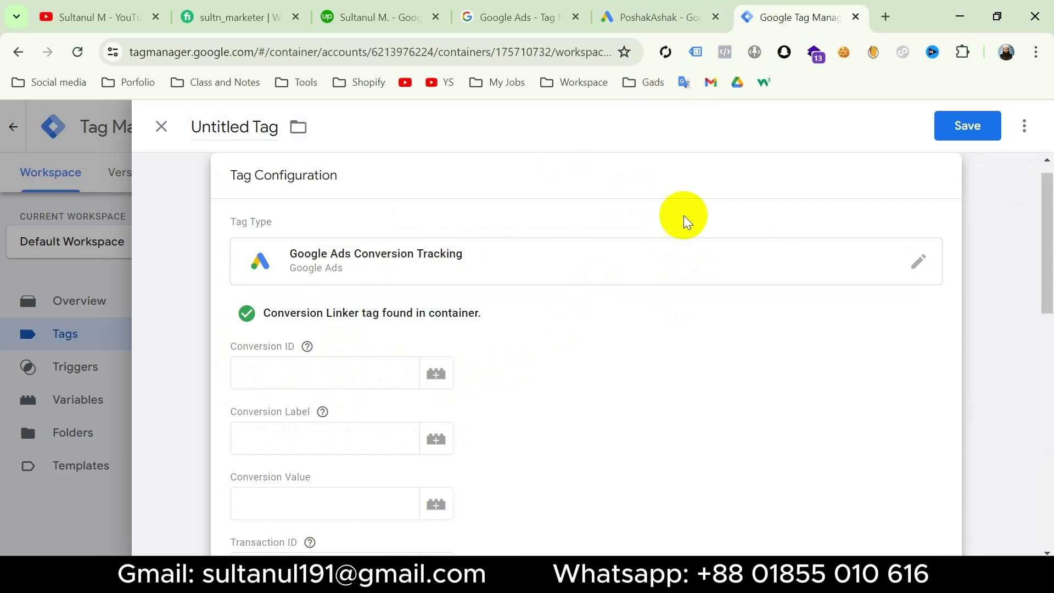
pyautogui.click(310, 371)
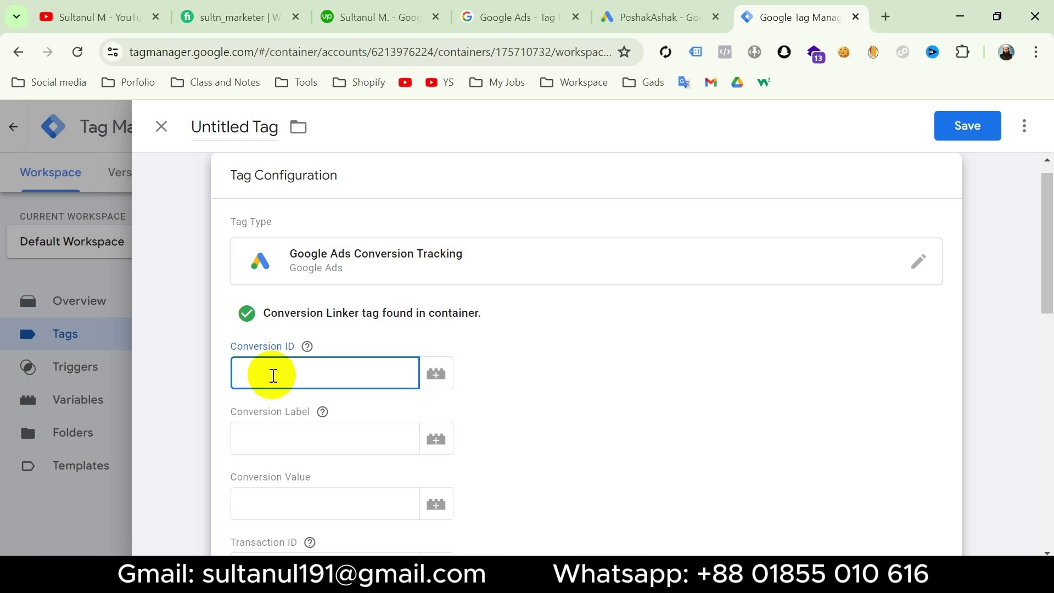
pyautogui.click(441, 376)
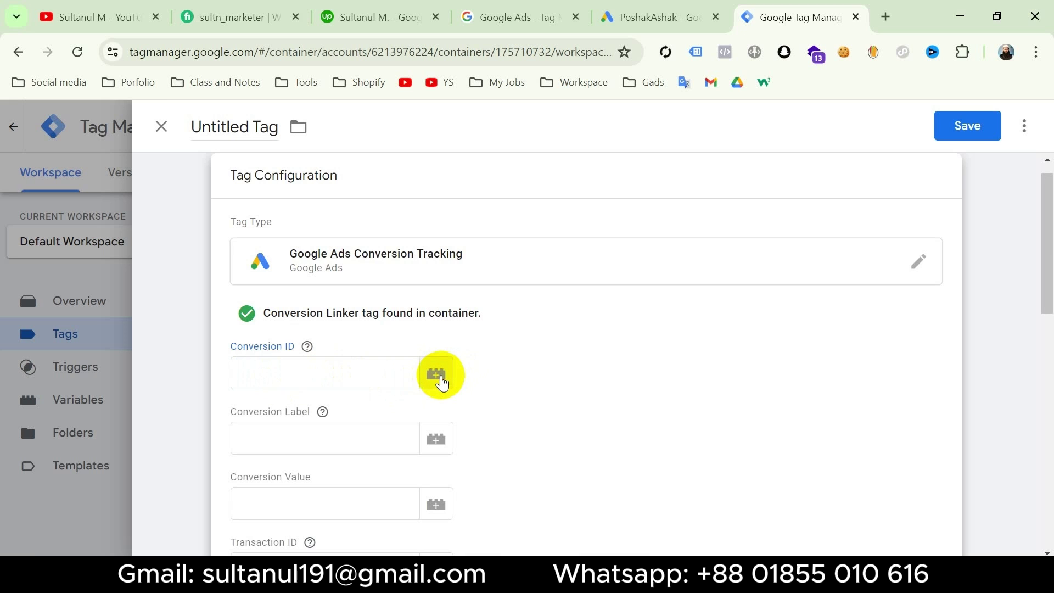
pyautogui.scroll(-5, 433, 378)
pyautogui.scroll(-1, 433, 379)
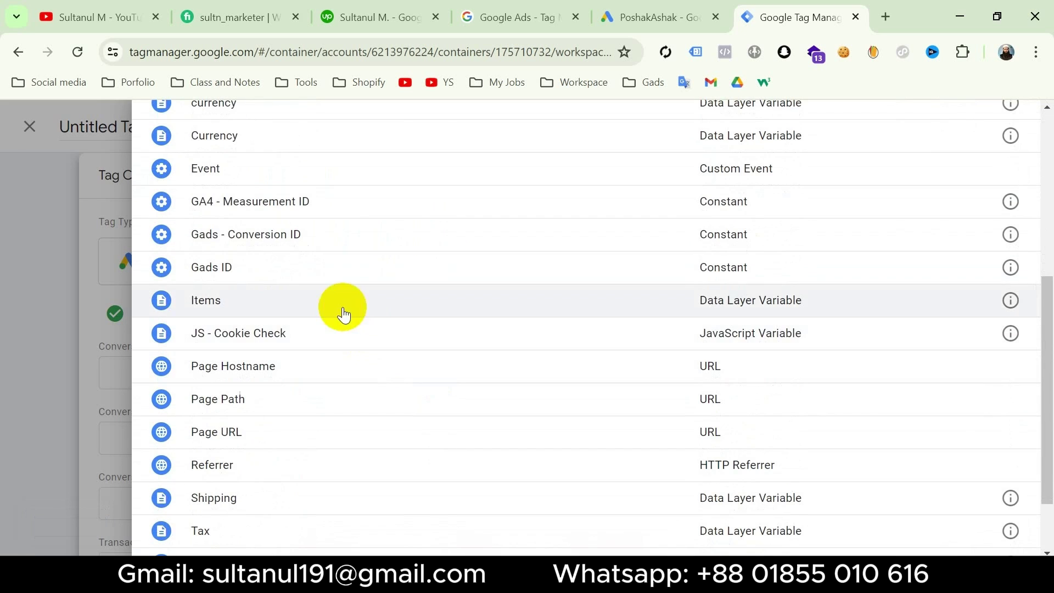
pyautogui.click(349, 236)
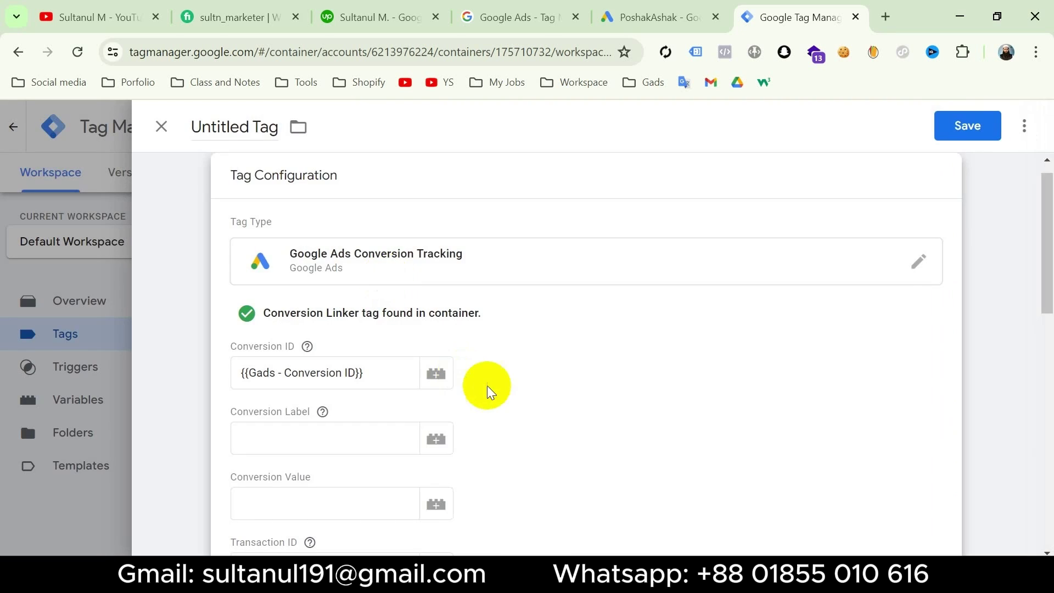
# - Paste the Add to Cart conversion label copied from Google Ads into Conversion Label
pyautogui.click(322, 442)
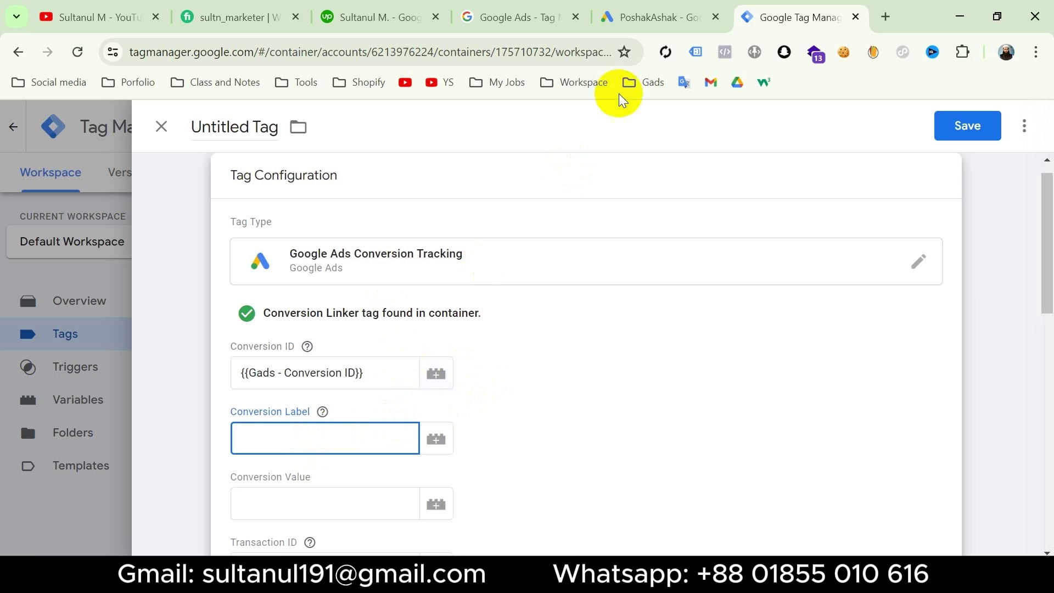
pyautogui.click(660, 5)
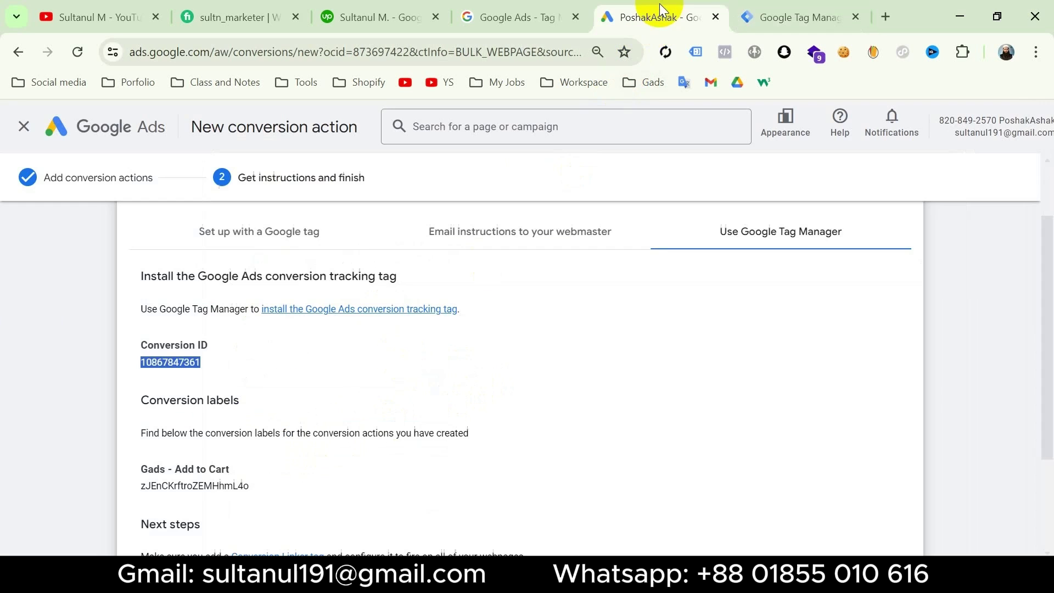
pyautogui.doubleClick(206, 484)
pyautogui.hotkey('ctrl', 'c')
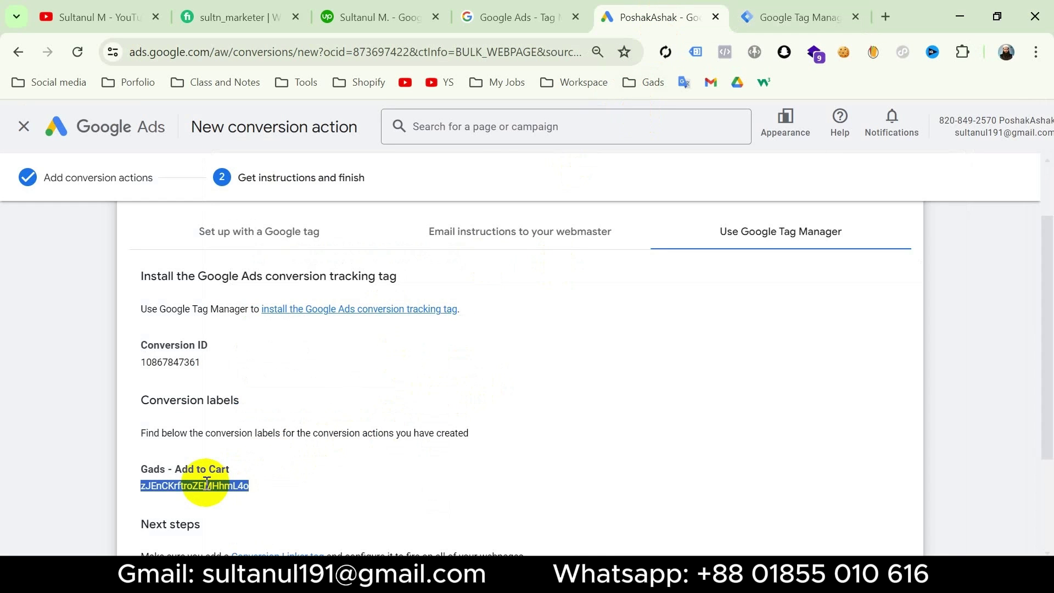
pyautogui.click(779, 12)
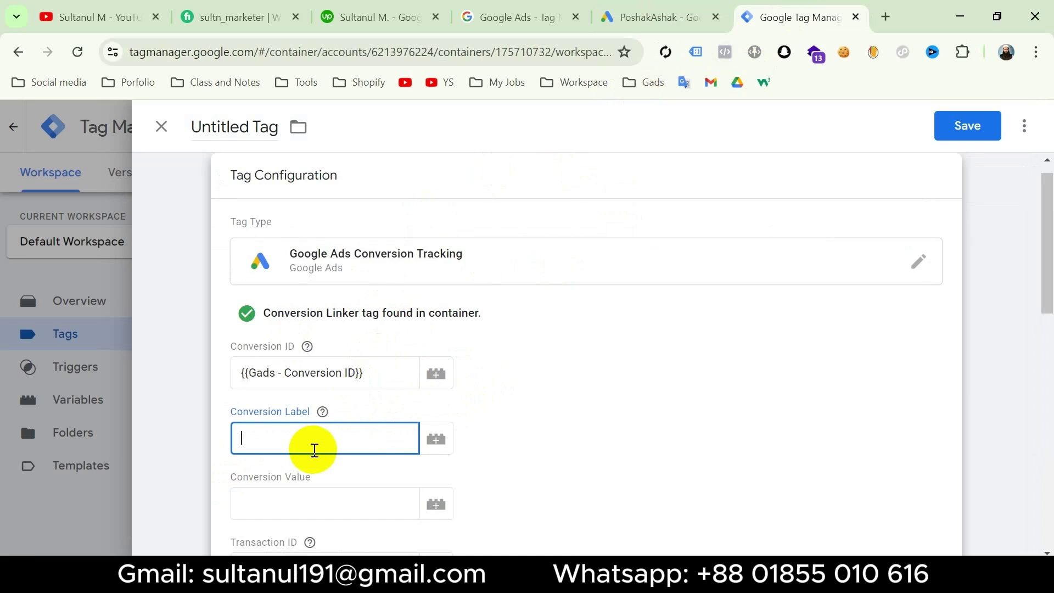
pyautogui.hotkey('ctrl', 'v')
pyautogui.scroll(-3, 291, 444)
pyautogui.click(292, 332)
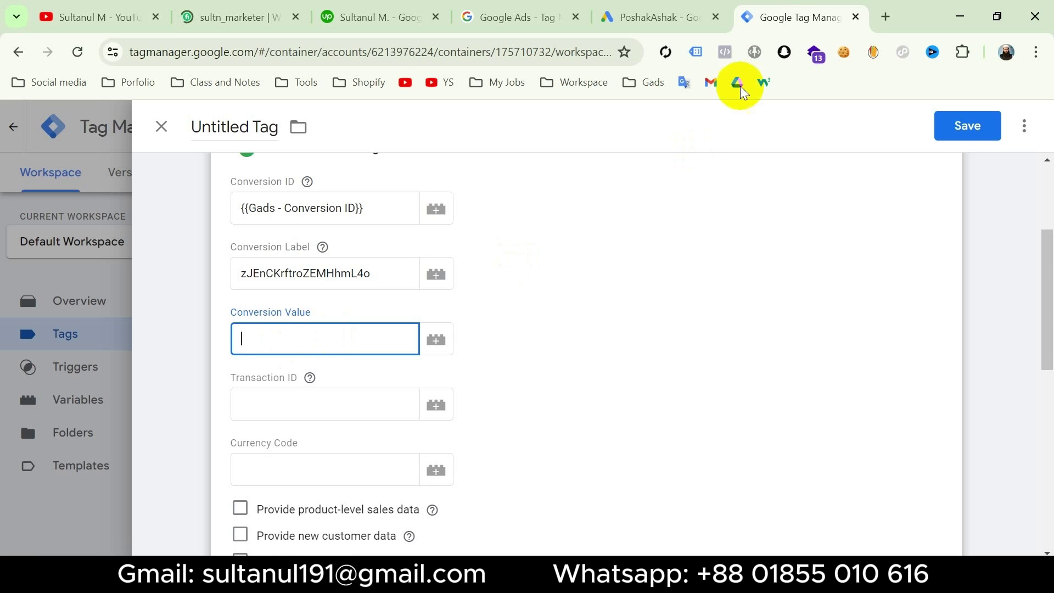
pyautogui.rightClick(783, 18)
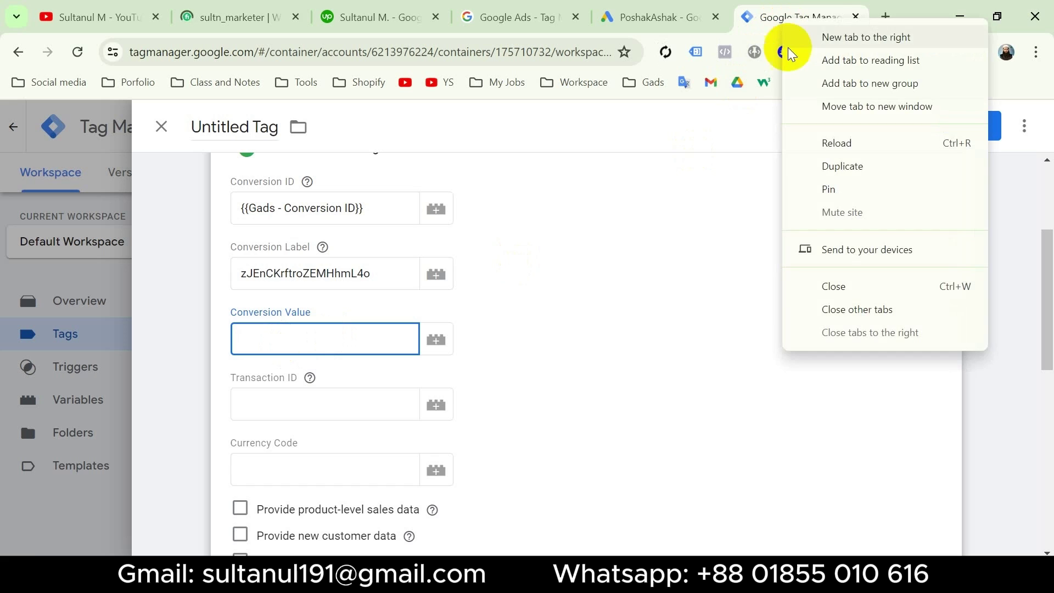
pyautogui.click(835, 164)
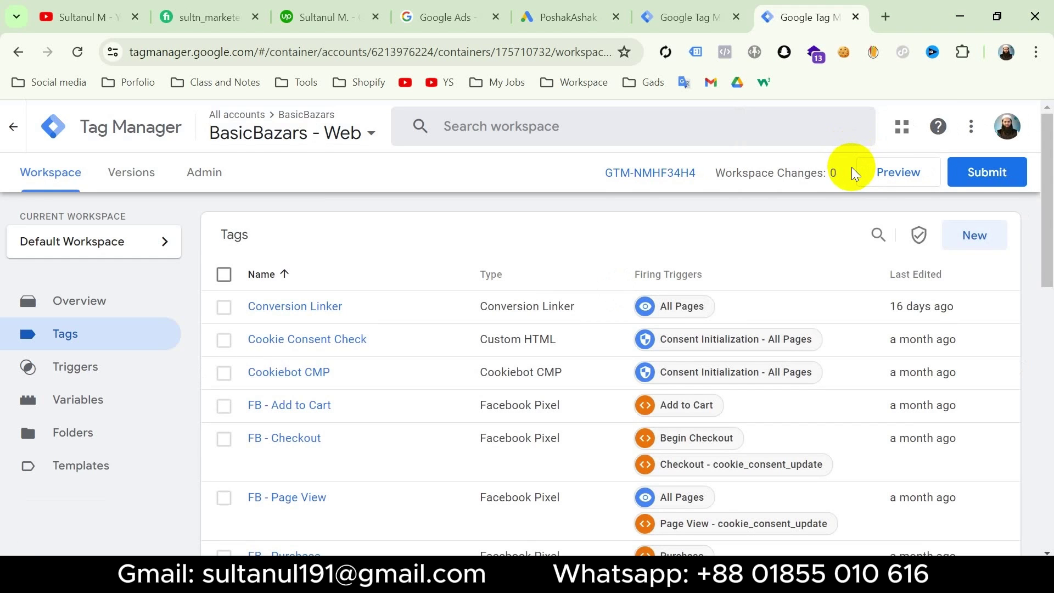
pyautogui.click(898, 174)
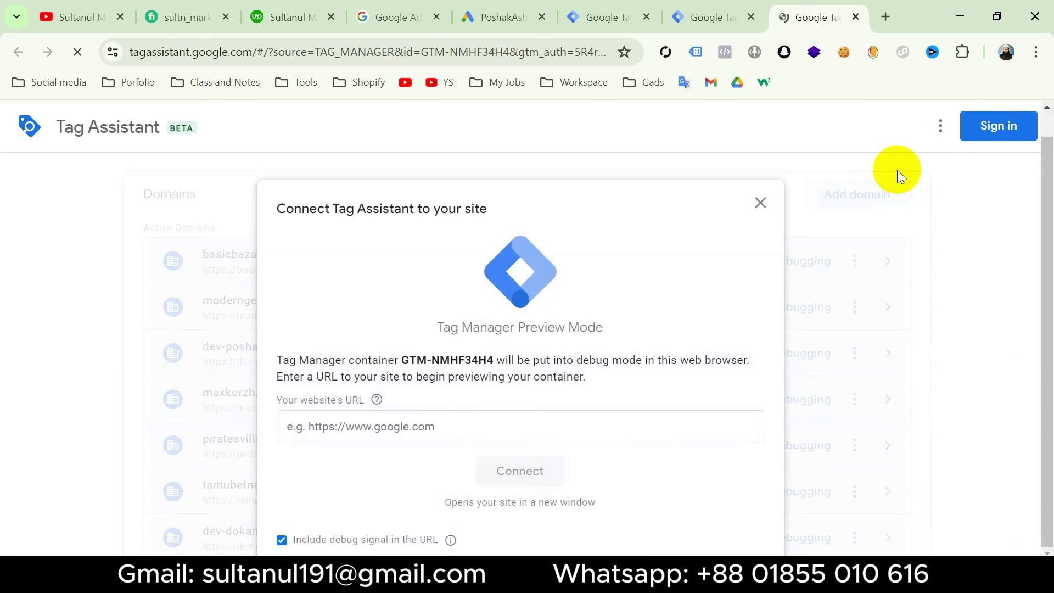
pyautogui.click(407, 432)
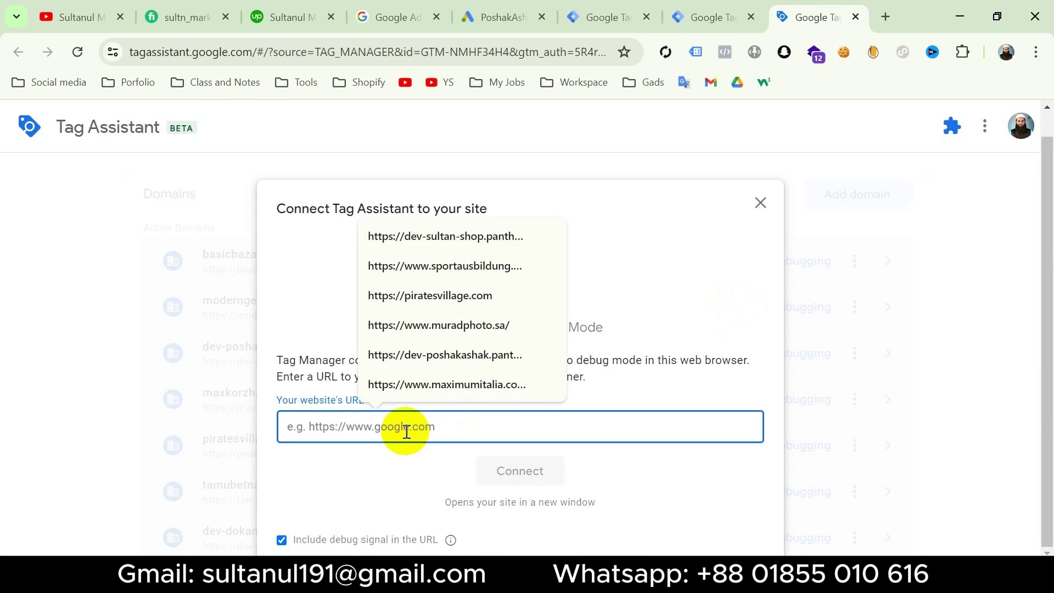
pyautogui.press('super+v')
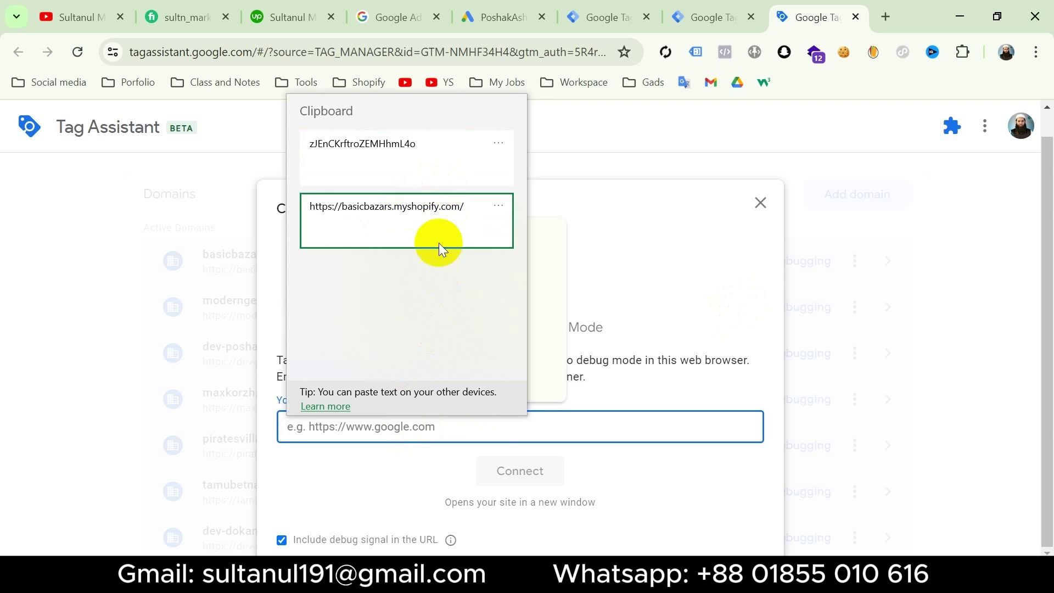
pyautogui.click(439, 243)
pyautogui.click(528, 470)
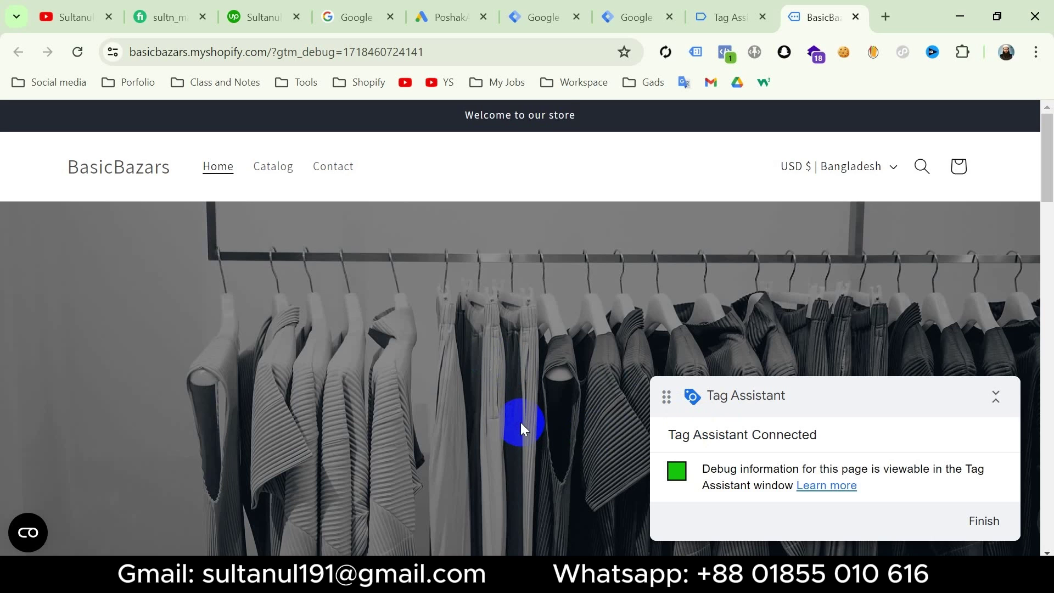
# - Add the black size L 'DON'T TOUCH ME' cactus T-shirt to the cart, then return to Tag Assistant
pyautogui.scroll(-10, 521, 422)
pyautogui.click(378, 413)
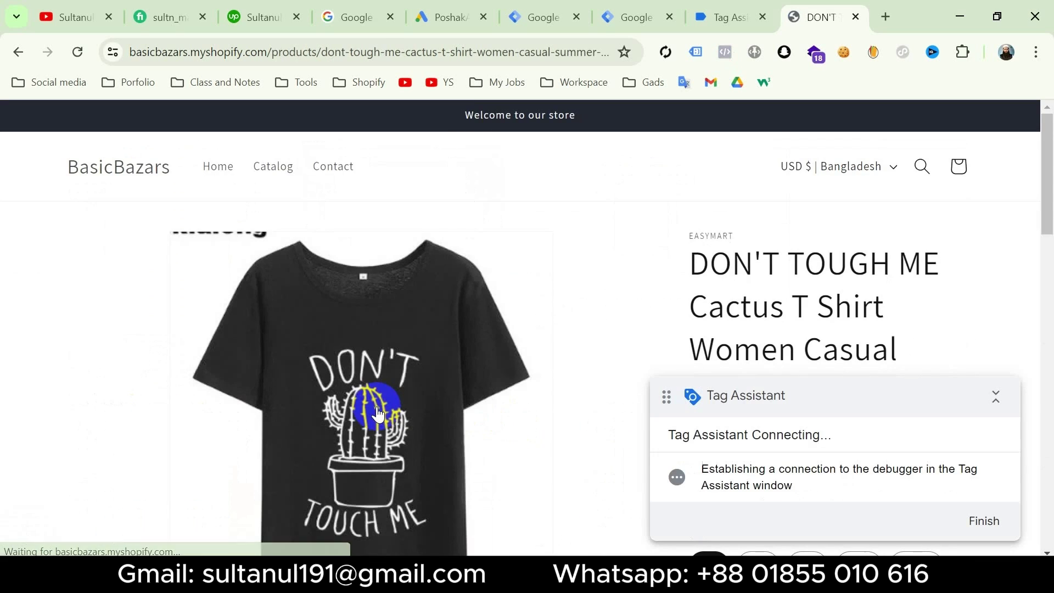
pyautogui.scroll(-5, 768, 275)
pyautogui.click(828, 169)
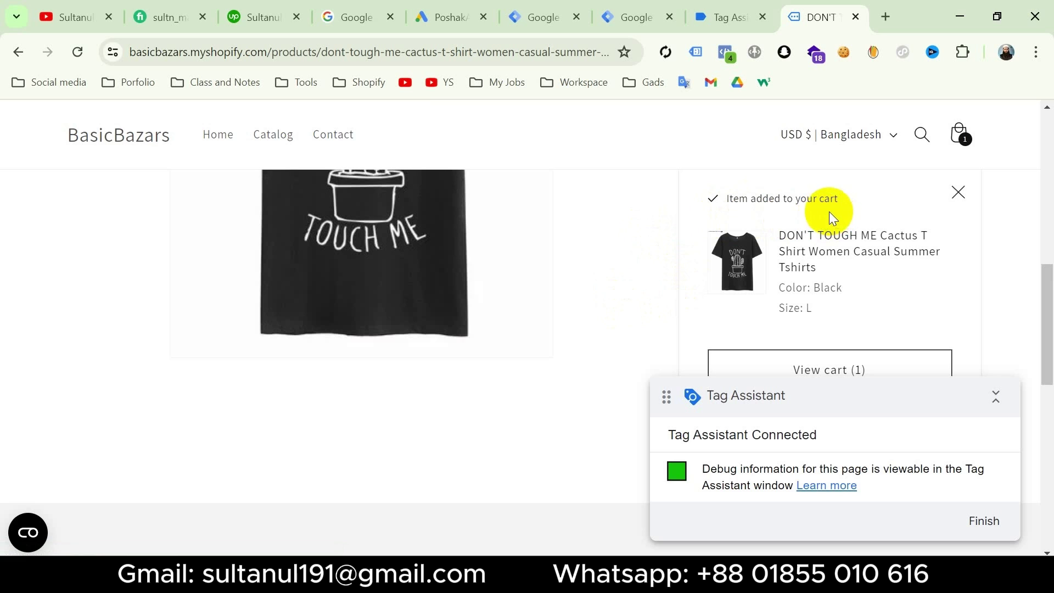
pyautogui.click(732, 15)
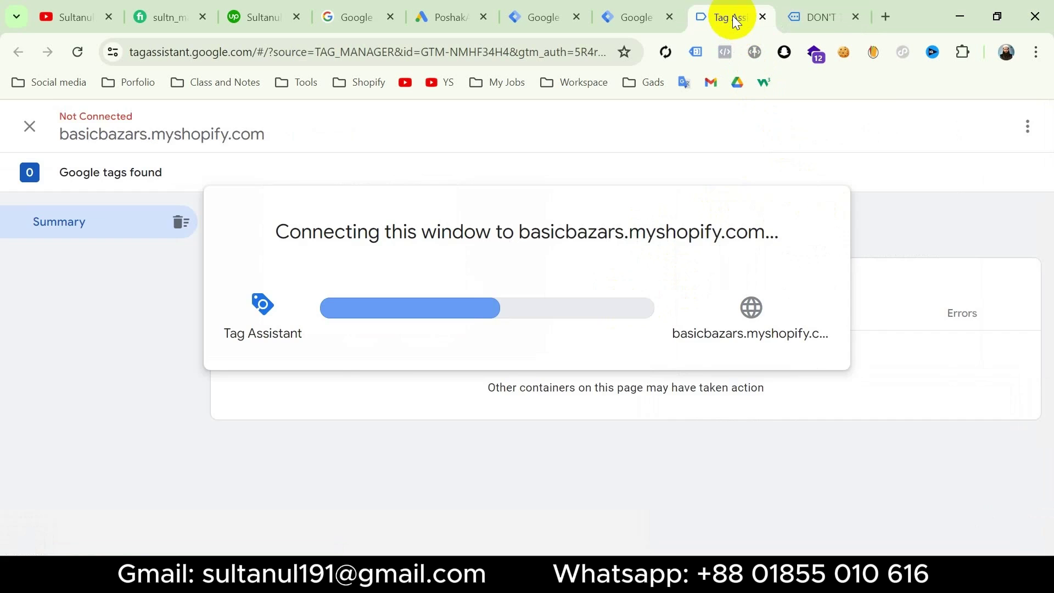
# - Open the add_to_cart event and expand its full dataLayer push
pyautogui.click(528, 410)
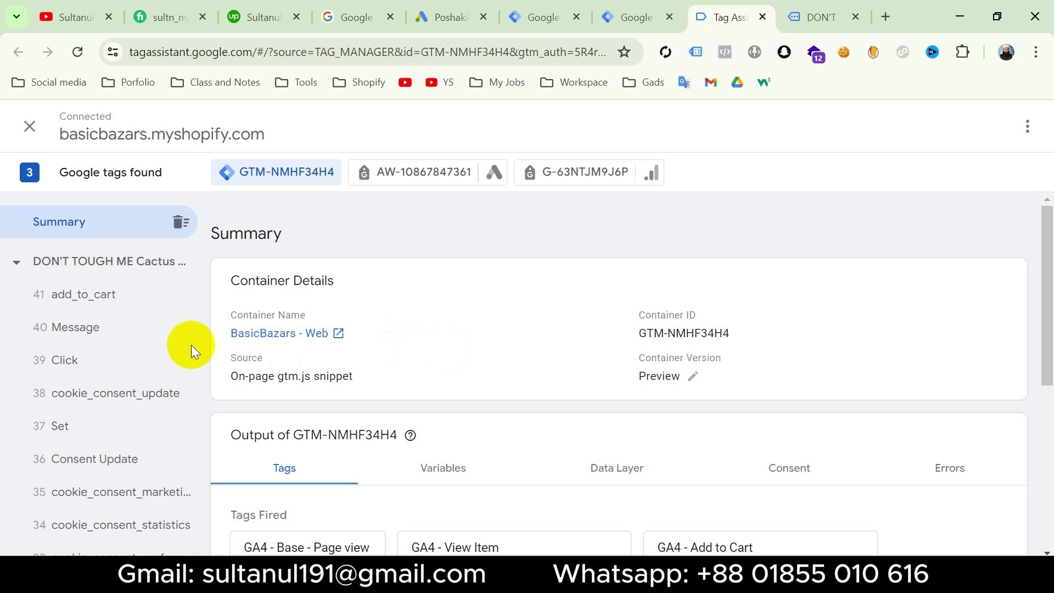
pyautogui.click(83, 303)
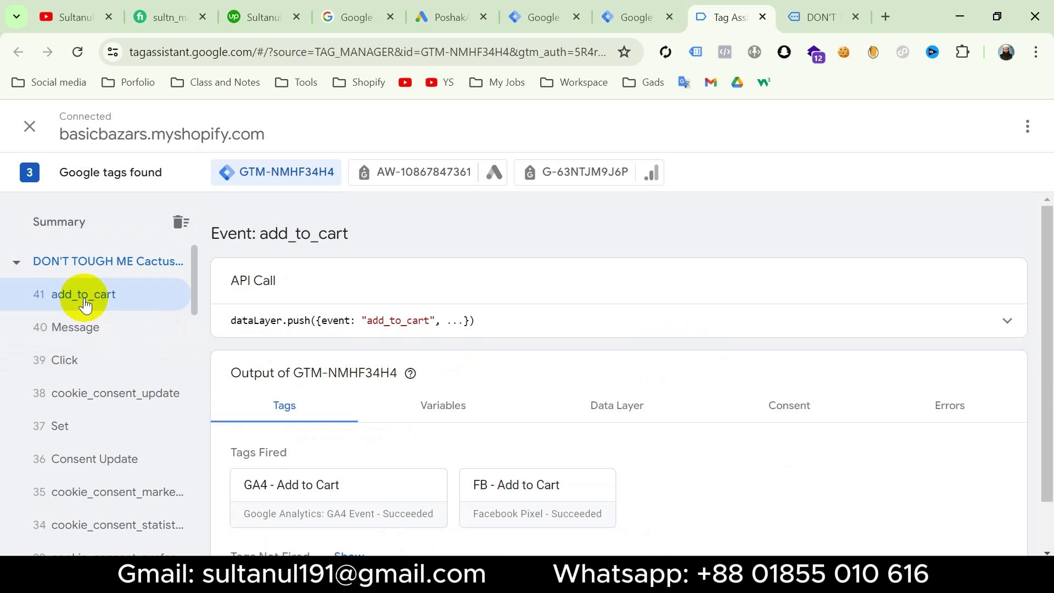
pyautogui.click(1004, 323)
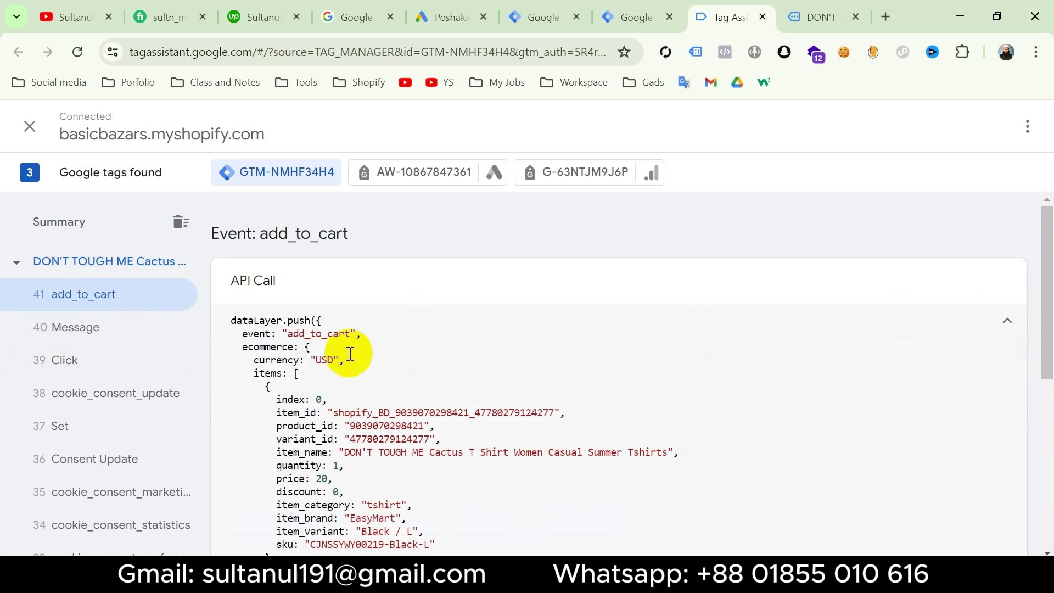
pyautogui.click(265, 333)
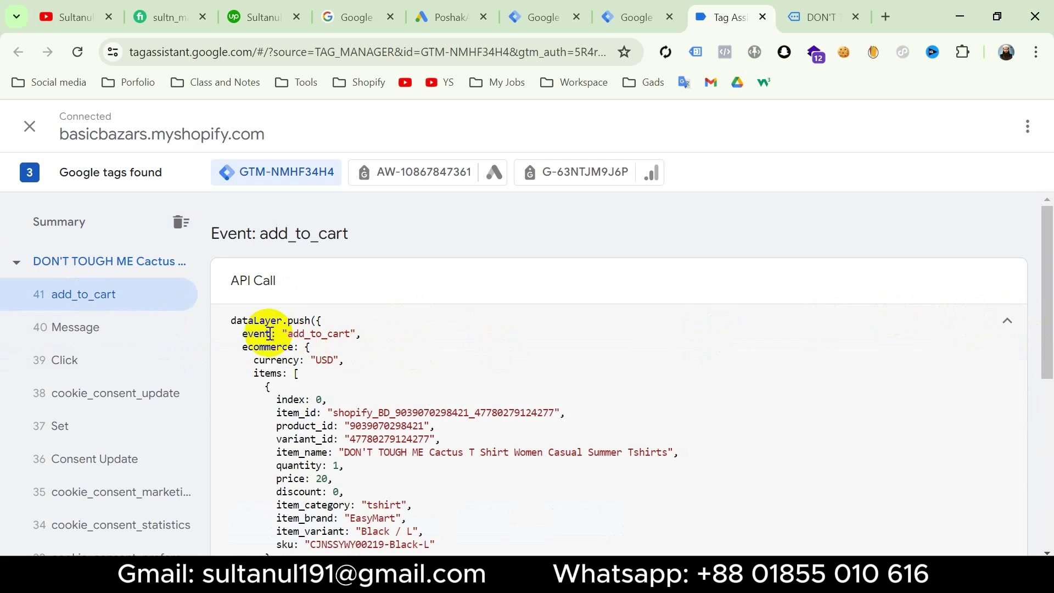
pyautogui.doubleClick(314, 334)
pyautogui.scroll(-3, 439, 391)
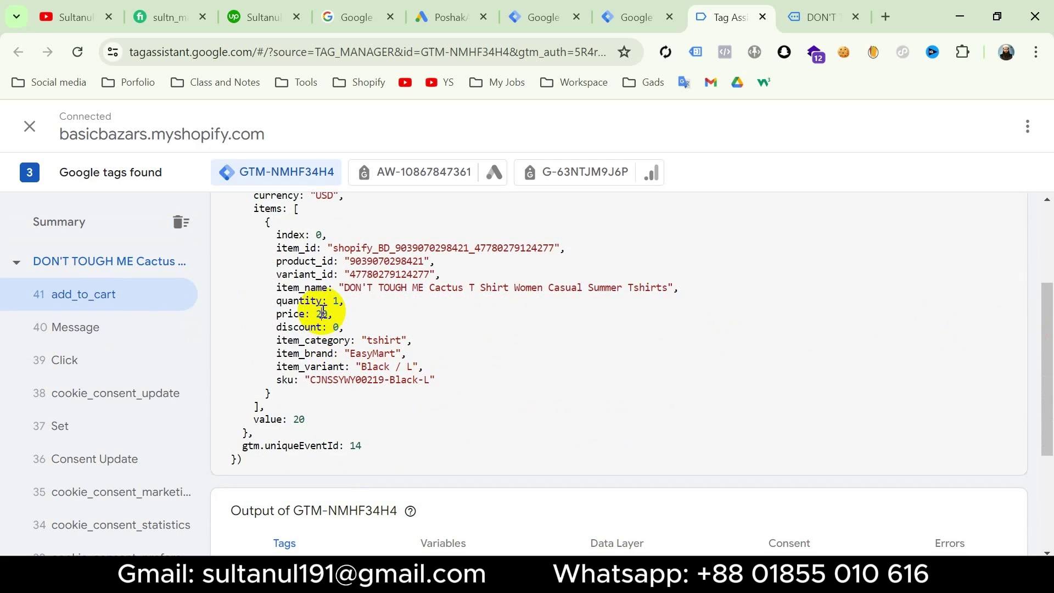
pyautogui.scroll(2, 323, 312)
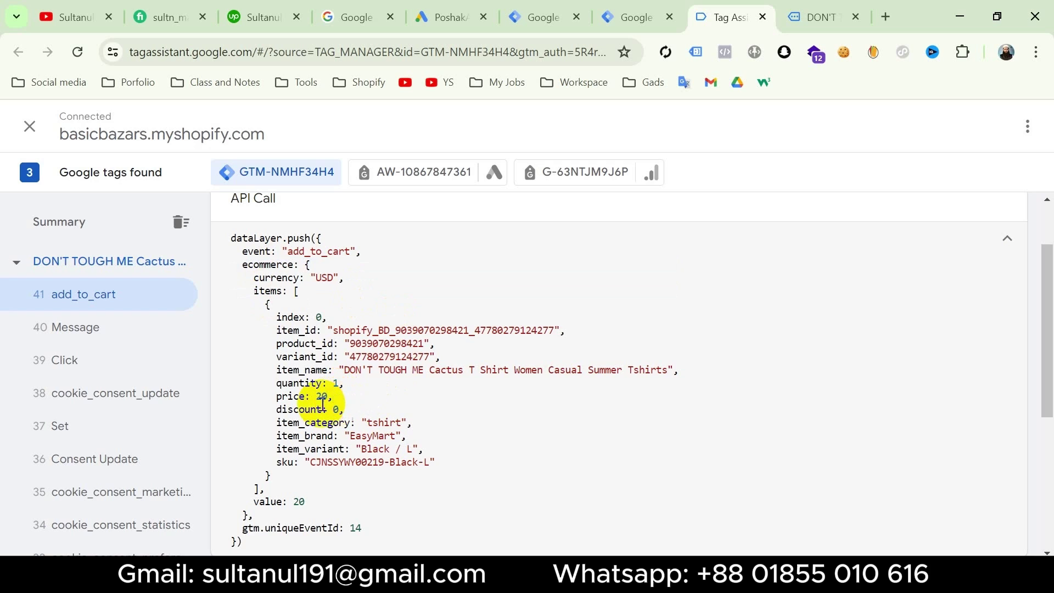
# - Copy the keys ecommerce, items and price from the data layer push
pyautogui.doubleClick(321, 395)
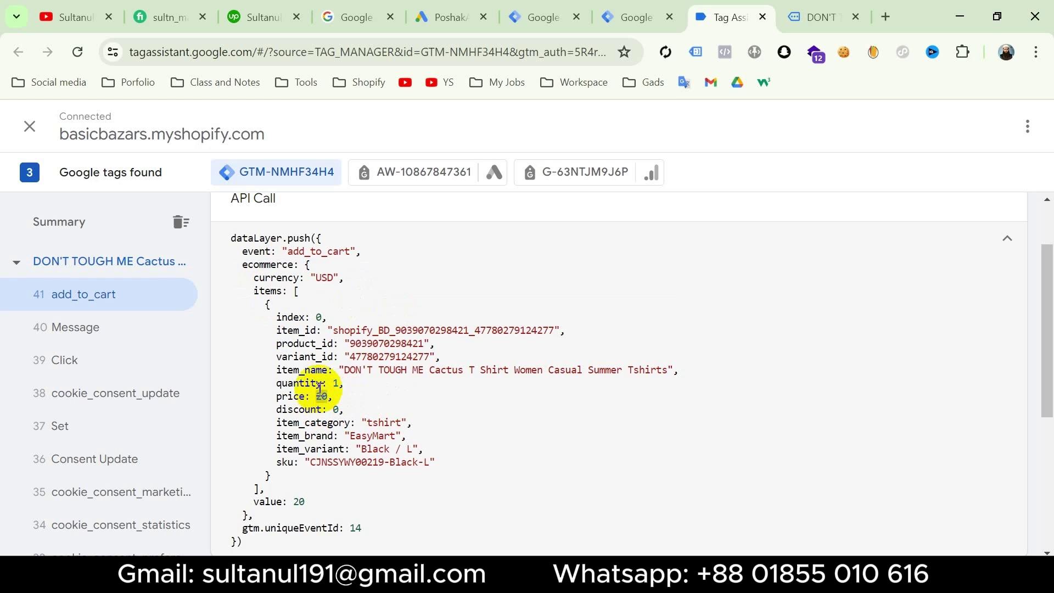
pyautogui.doubleClick(267, 265)
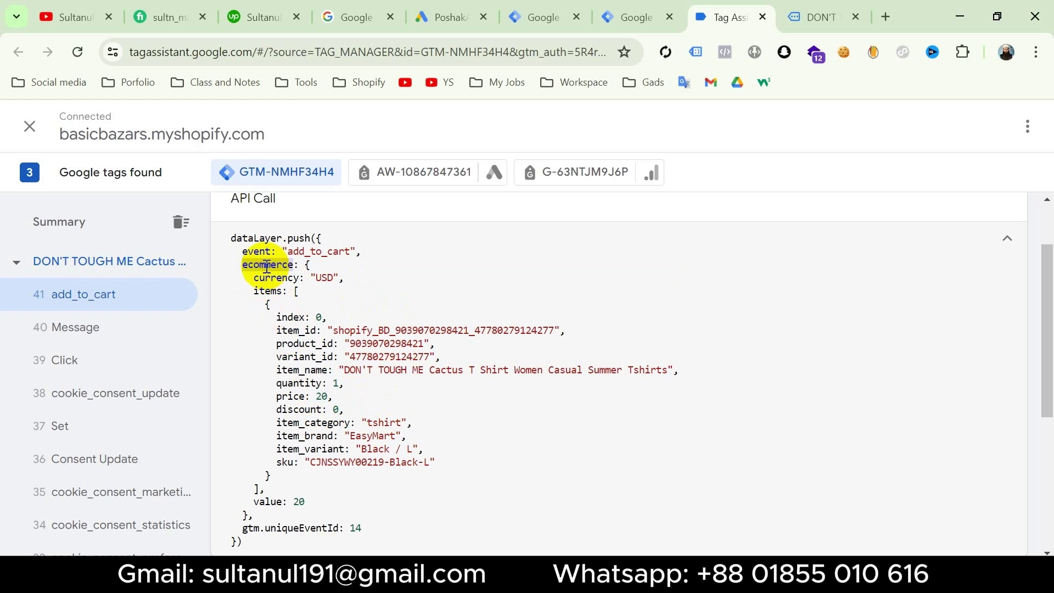
pyautogui.doubleClick(267, 291)
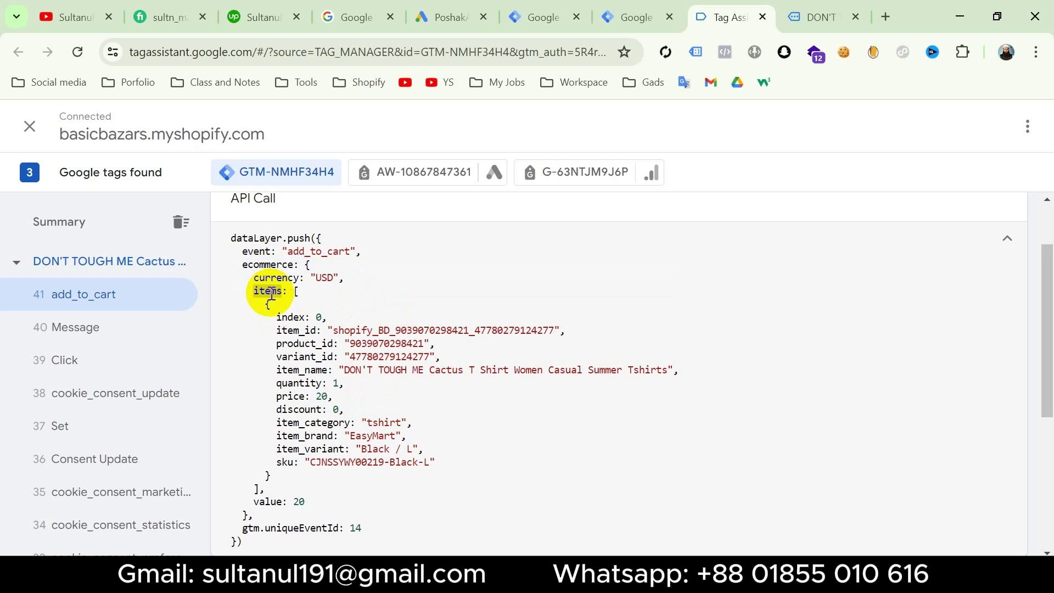
pyautogui.tripleClick(288, 395)
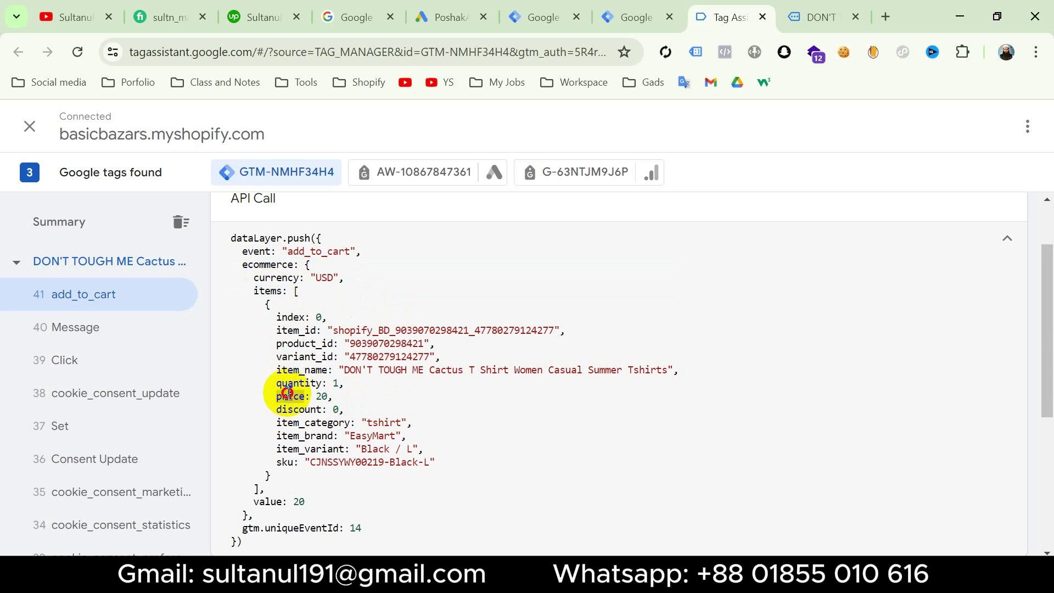
pyautogui.doubleClick(288, 395)
pyautogui.press('super+c')
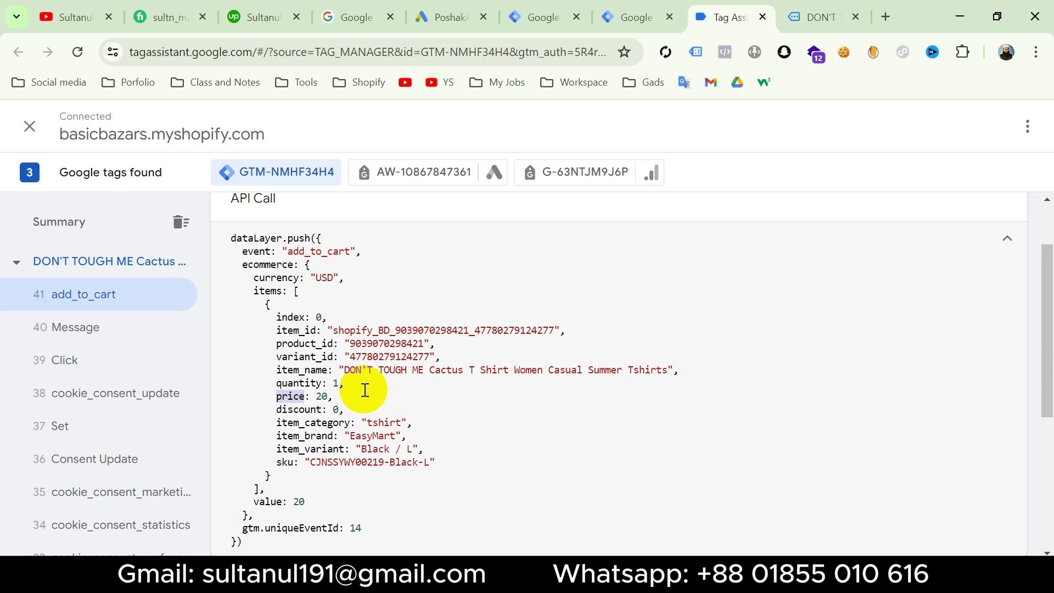
# - Create a new Data Layer Variable for the tag's Conversion Value
pyautogui.click(541, 16)
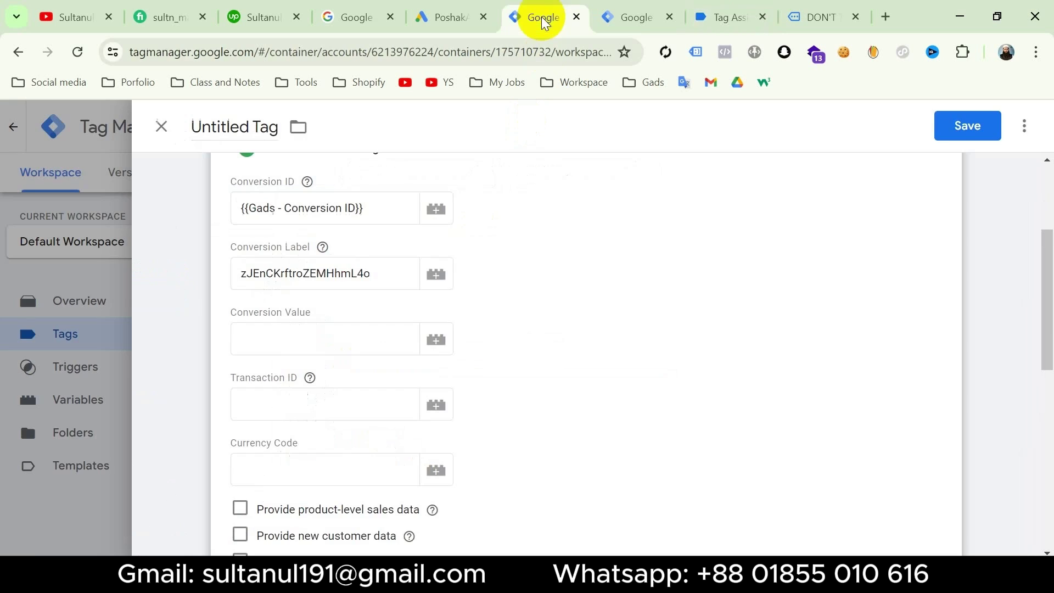
pyautogui.click(437, 341)
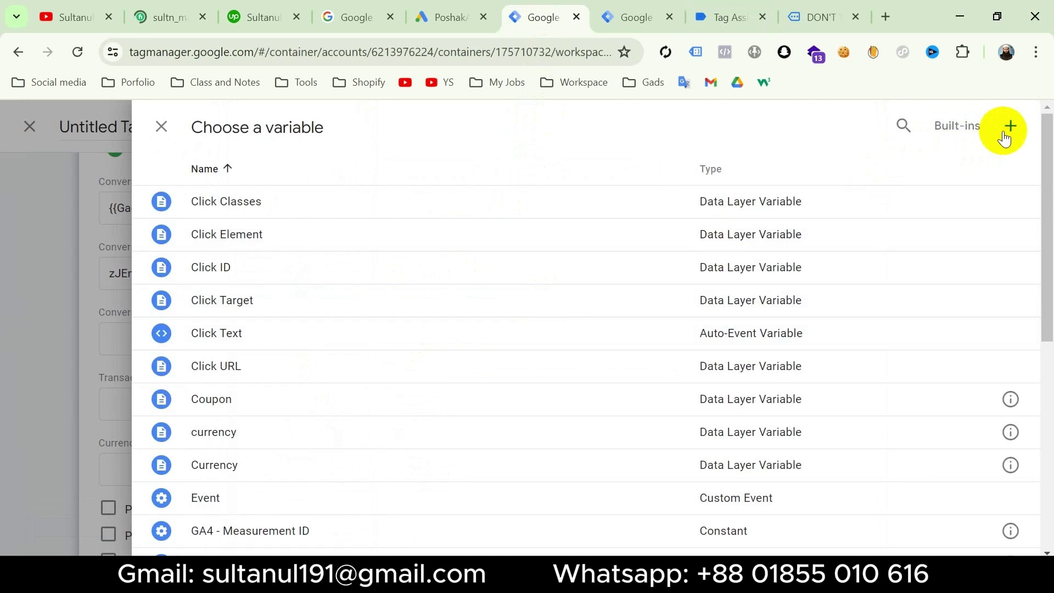
pyautogui.click(1009, 133)
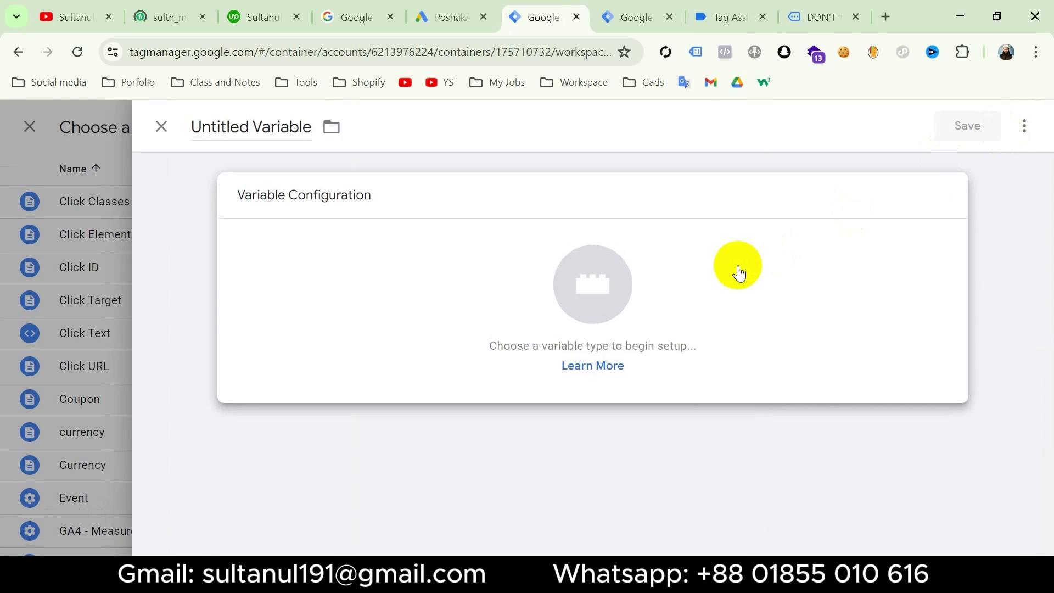
pyautogui.click(736, 272)
pyautogui.scroll(-3, 738, 272)
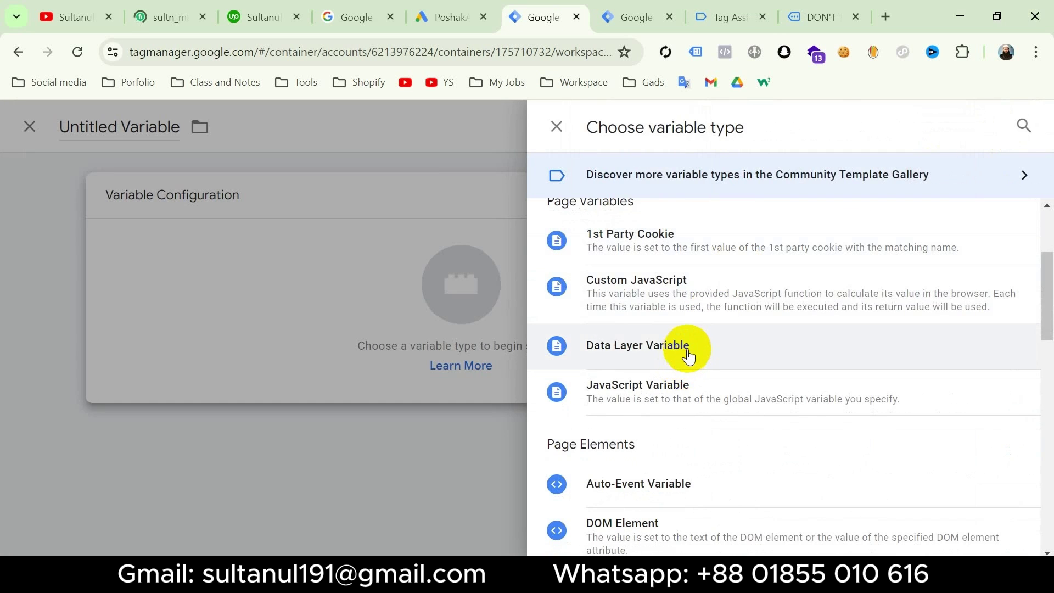
pyautogui.click(687, 349)
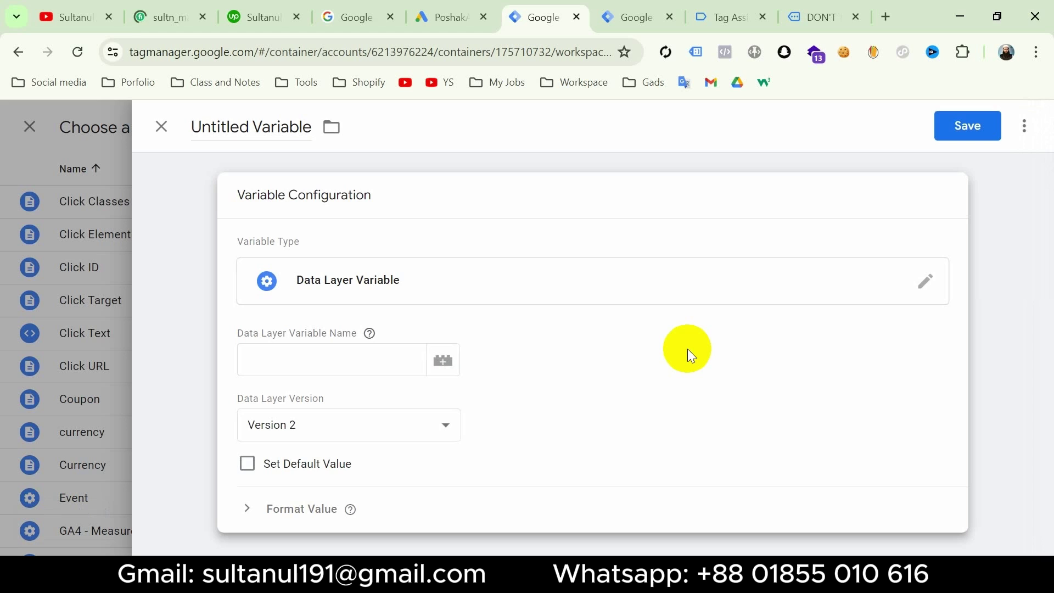
# - Set the data layer variable name to ecommerce.items.0.price
pyautogui.click(296, 363)
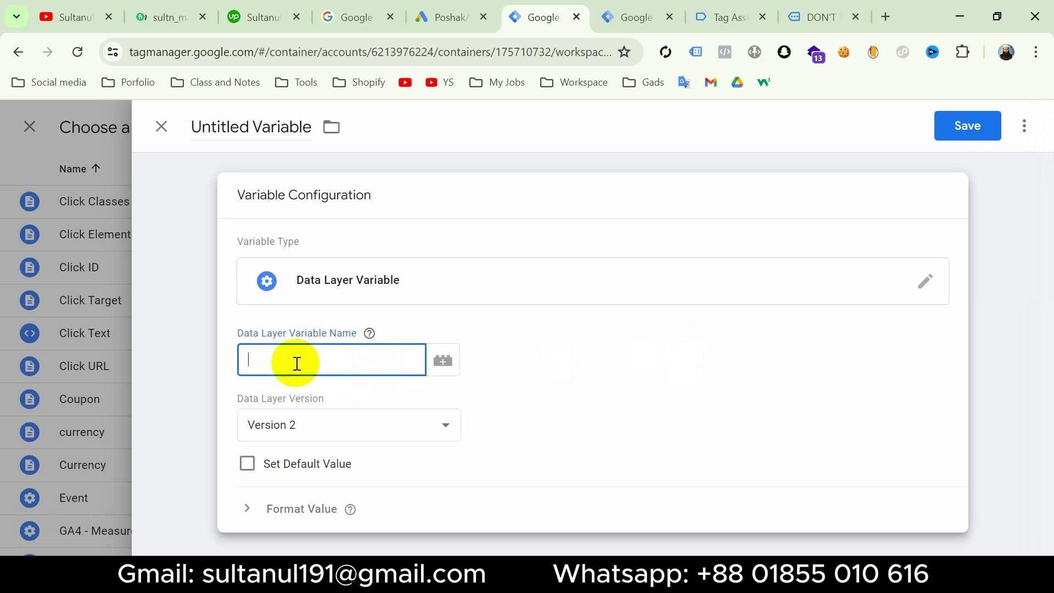
pyautogui.press('super+v')
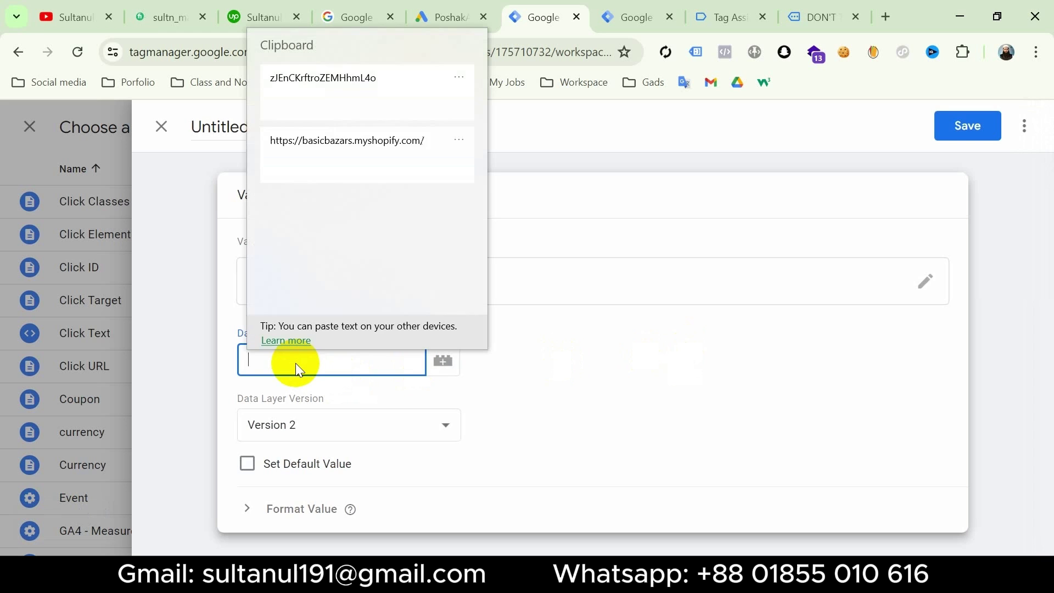
pyautogui.click(355, 281)
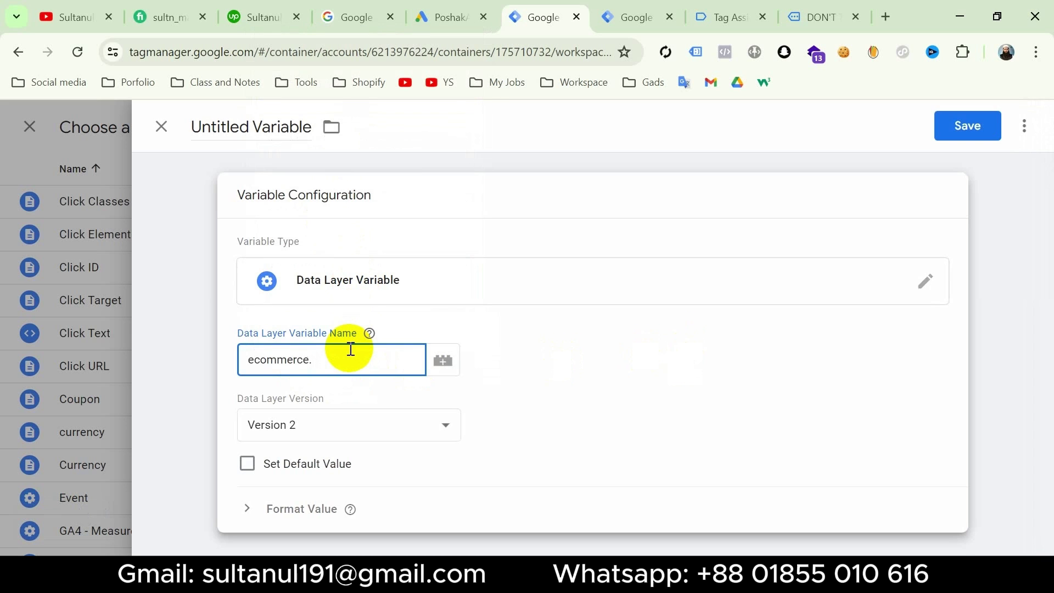
pyautogui.press('super+v')
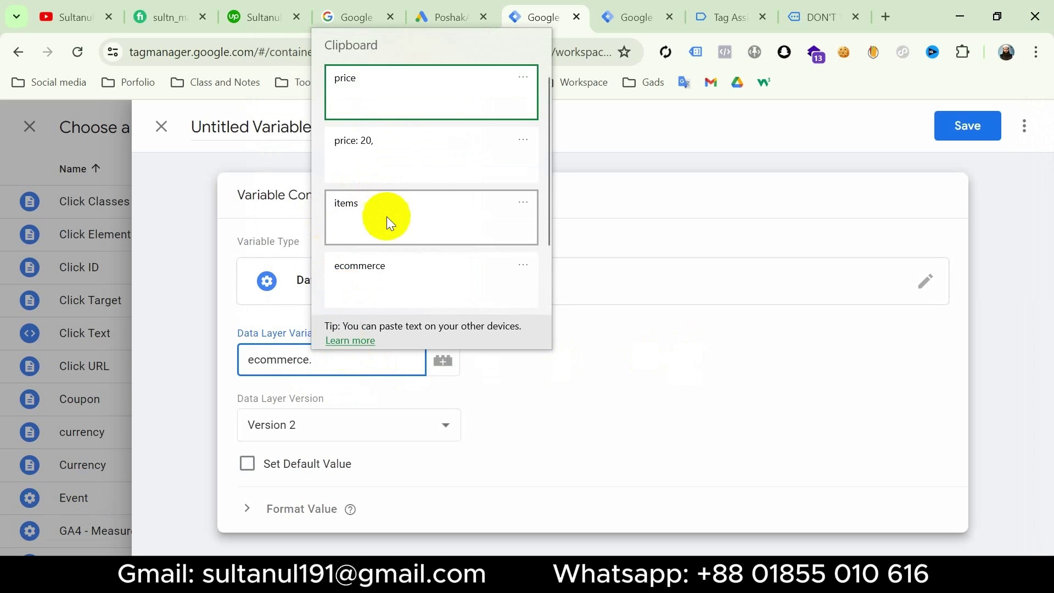
pyautogui.click(386, 217)
pyautogui.click(370, 333)
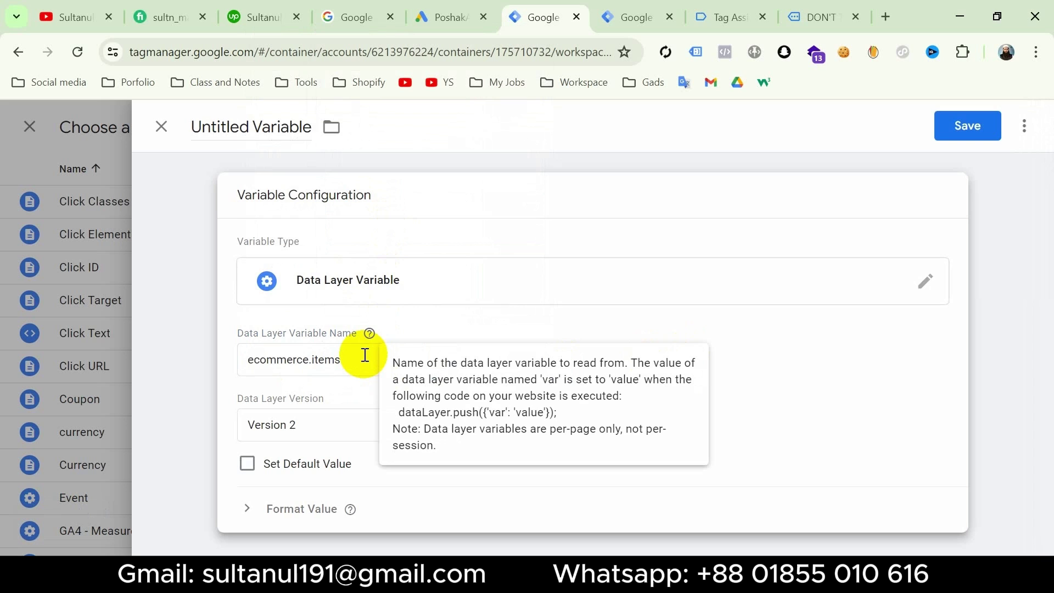
pyautogui.click(375, 357)
pyautogui.write('.0')
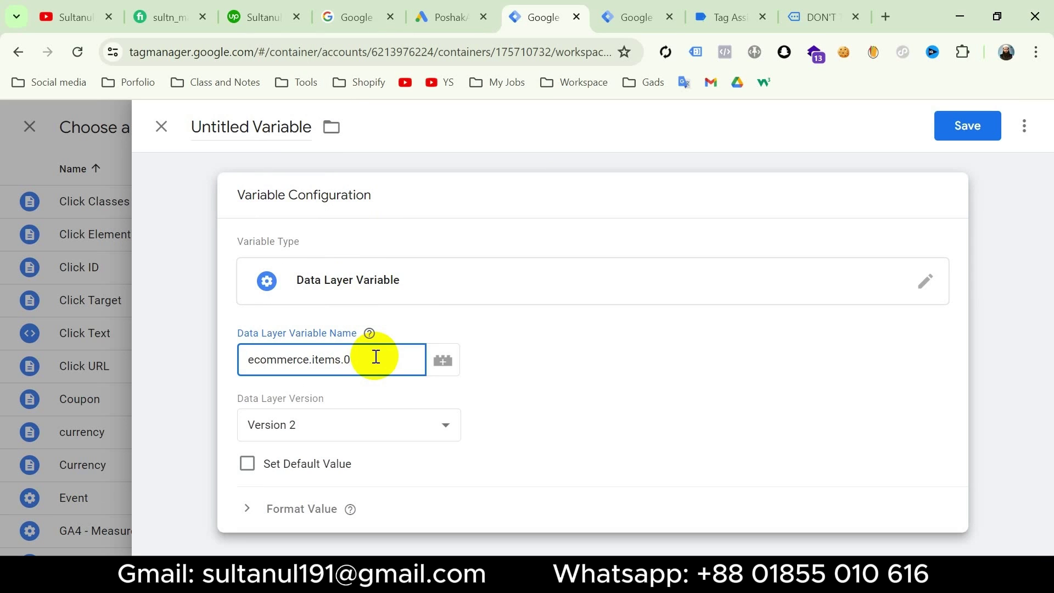
pyautogui.write('.')
pyautogui.press('super+v')
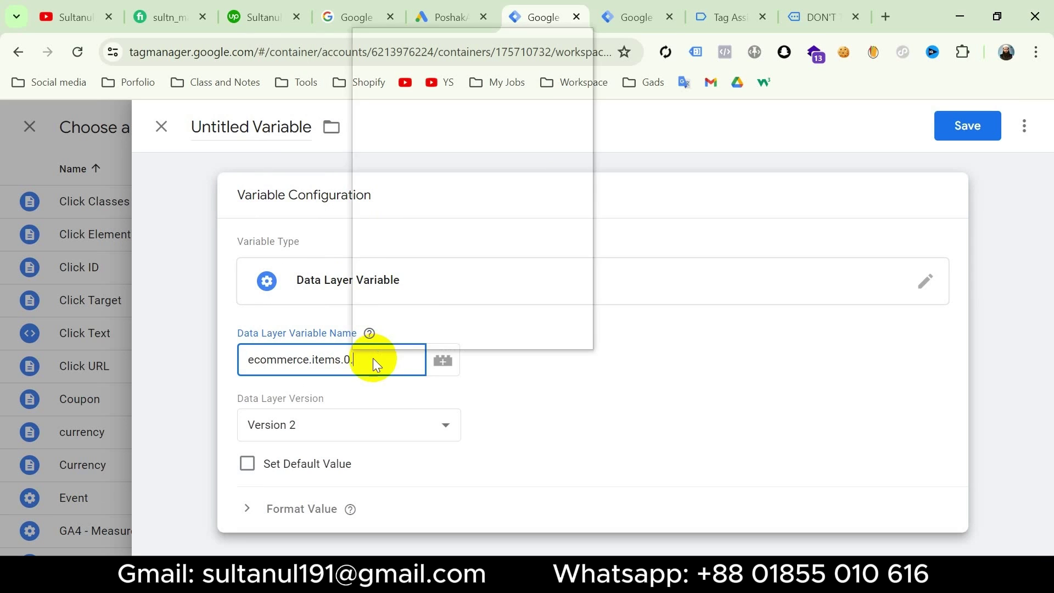
pyautogui.click(420, 77)
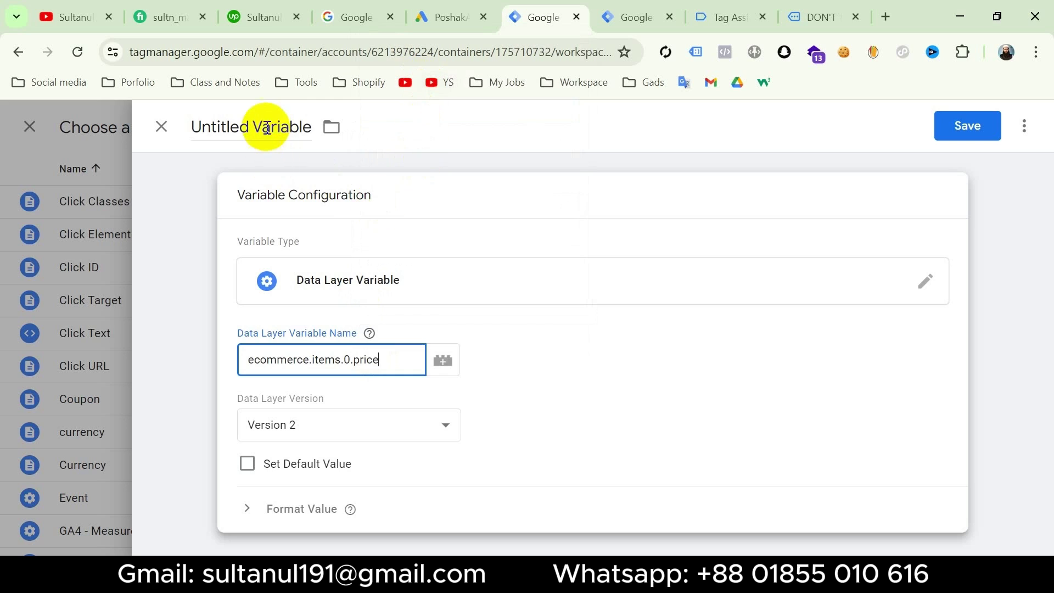
# - Name the variable 'ATC - Value' and save it as the Conversion Value
pyautogui.click(249, 125)
pyautogui.tripleClick(248, 124)
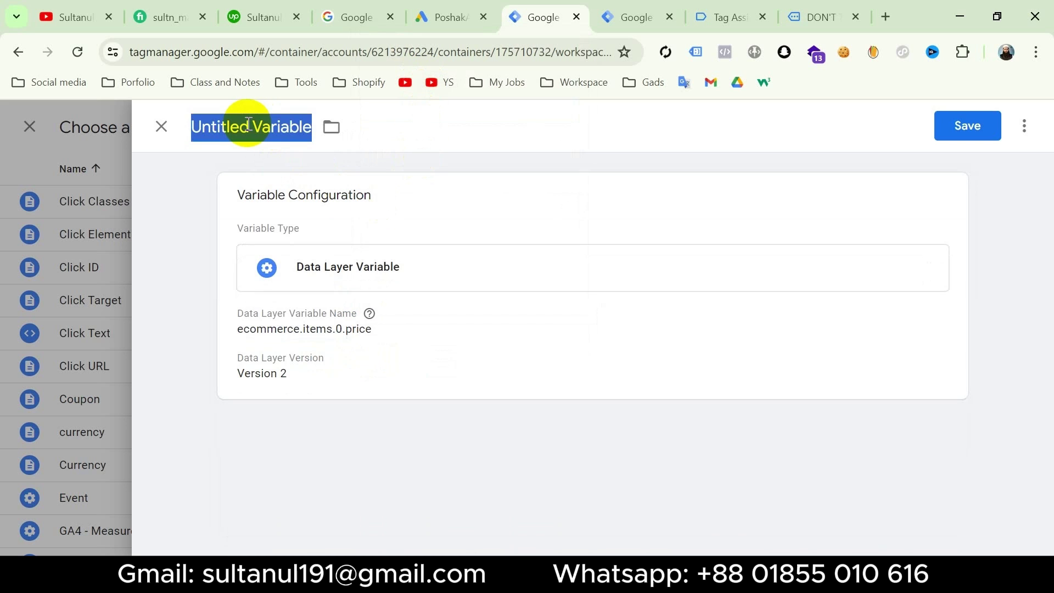
pyautogui.write('ATC - Value')
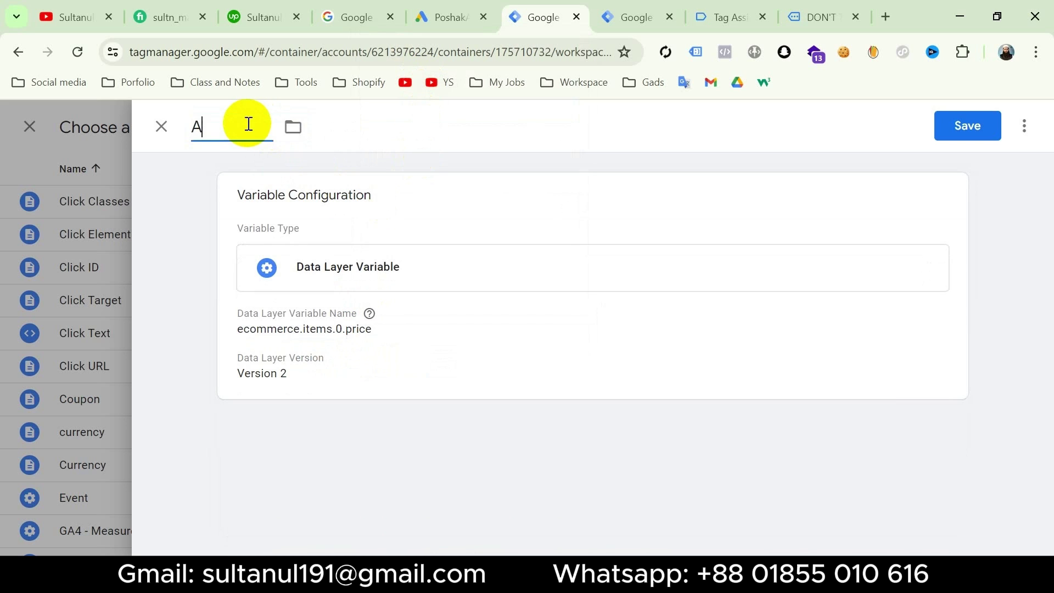
pyautogui.click(979, 126)
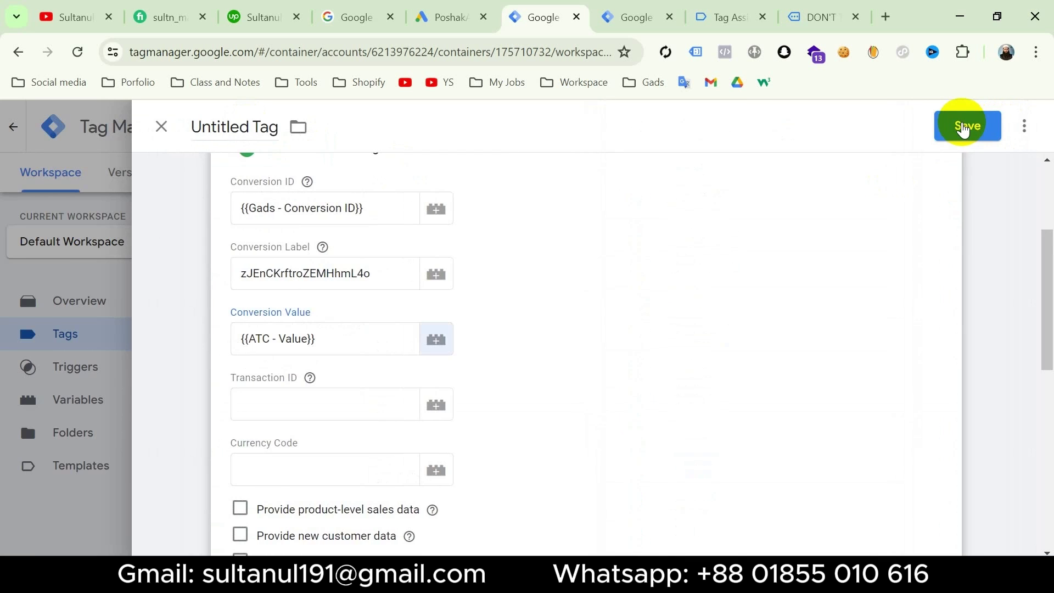
pyautogui.tripleClick(274, 339)
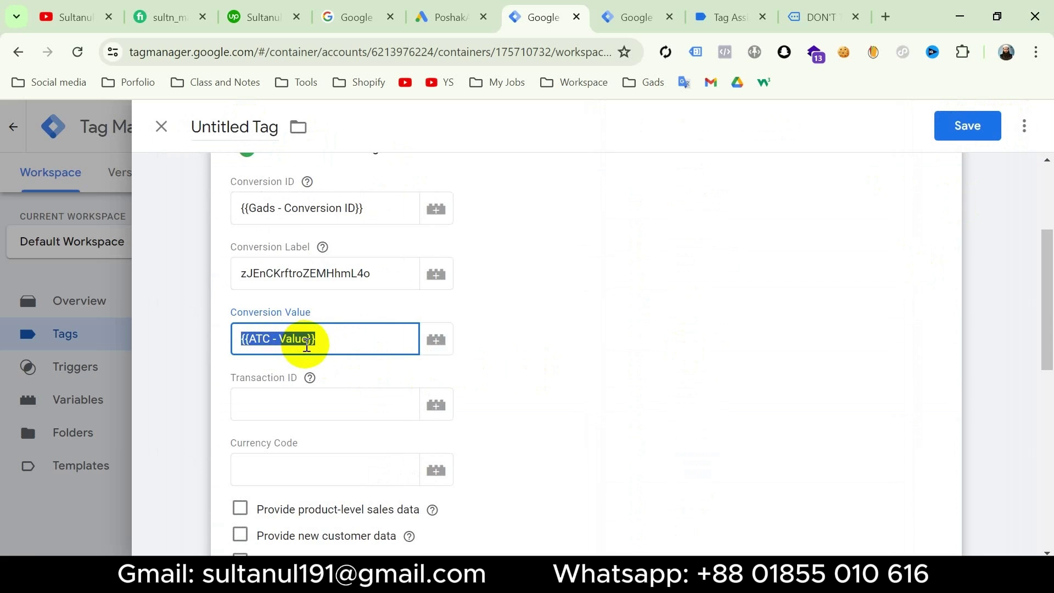
pyautogui.scroll(-1, 318, 343)
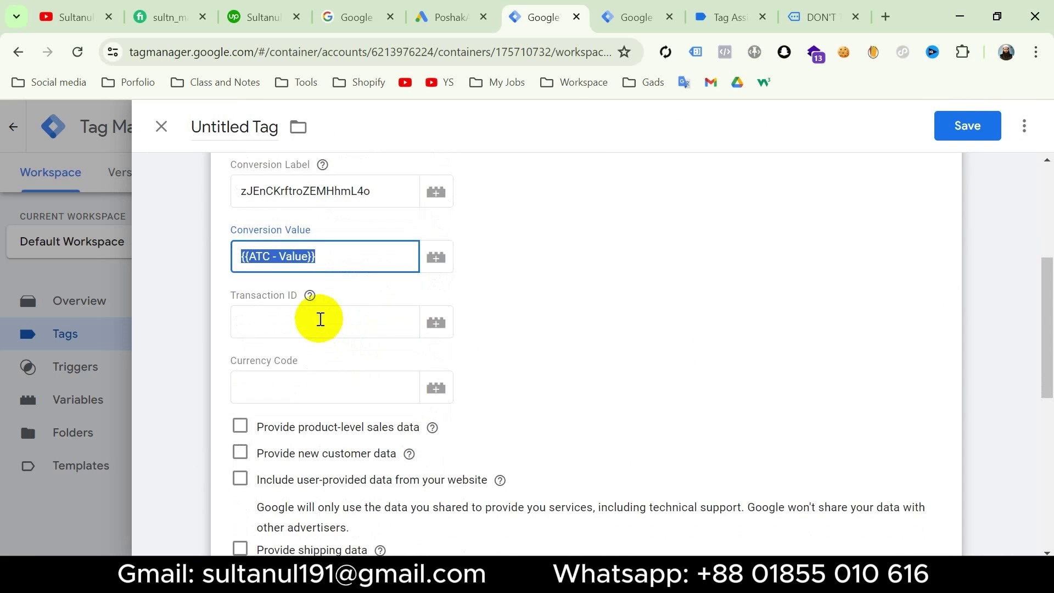
pyautogui.click(320, 319)
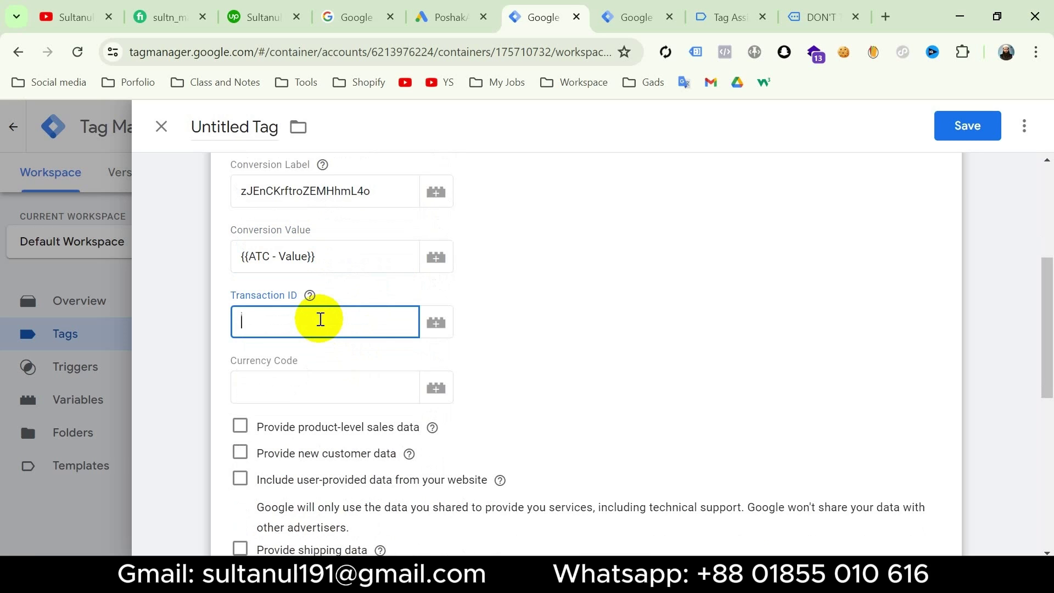
pyautogui.click(295, 390)
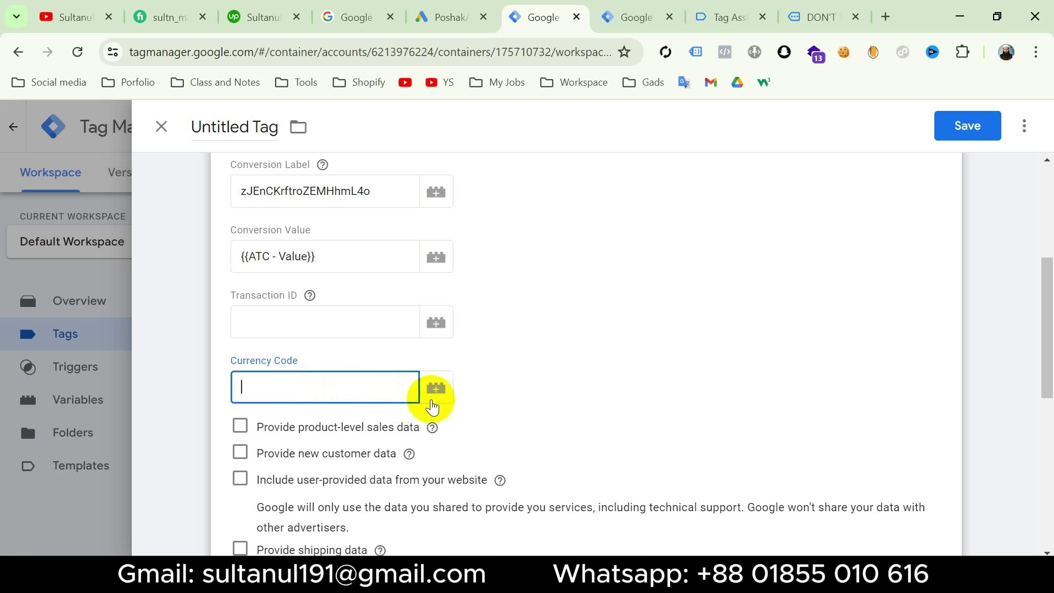
# - From the Currency Code variable chooser, start a new Data Layer Variable
pyautogui.click(436, 389)
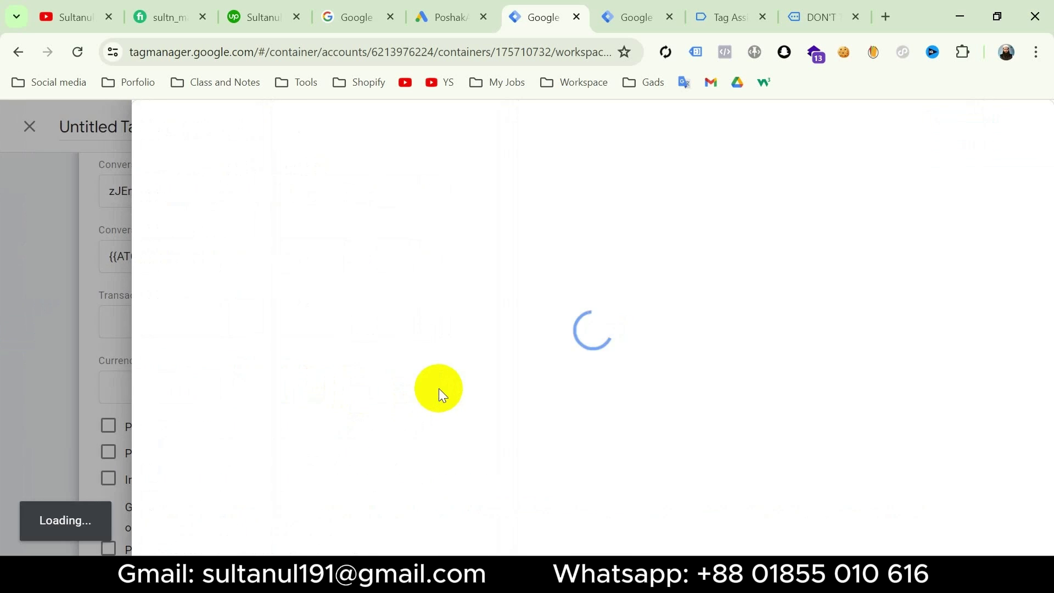
pyautogui.click(1010, 124)
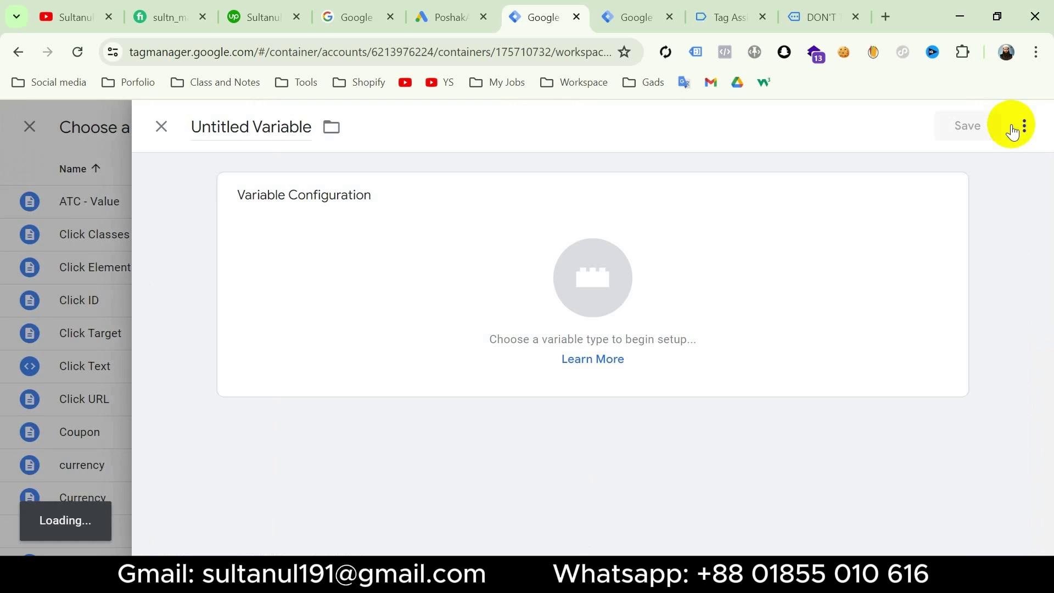
pyautogui.click(801, 241)
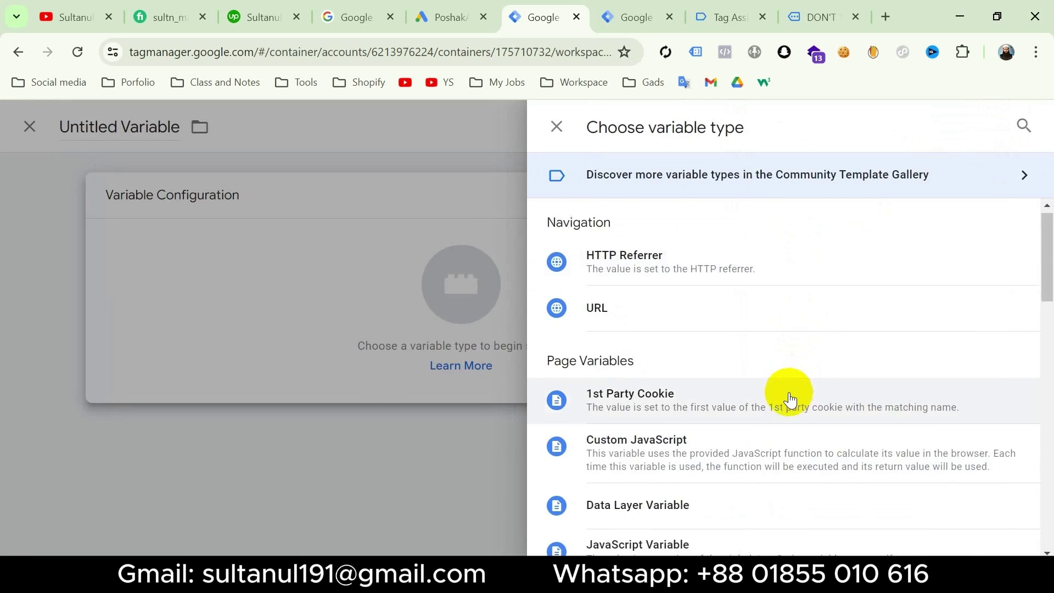
pyautogui.scroll(-3, 785, 395)
pyautogui.click(702, 357)
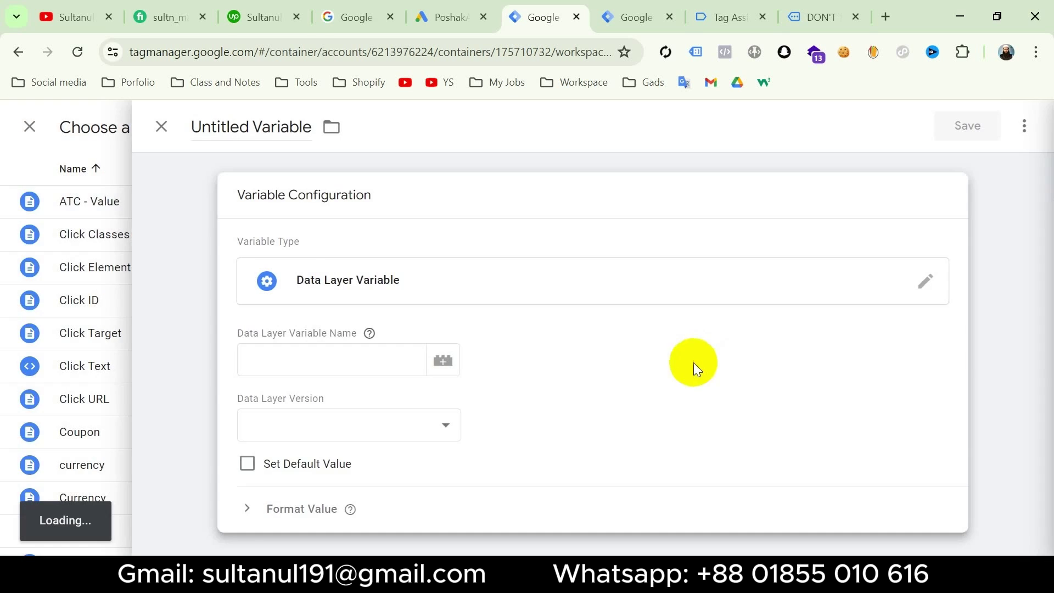
pyautogui.click(341, 365)
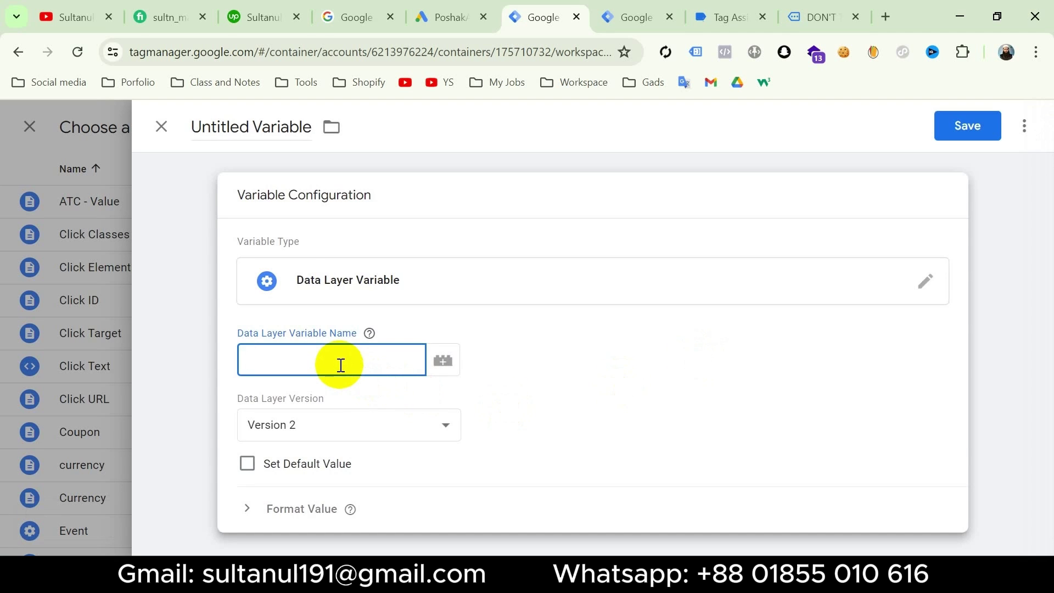
# - Set the Data Layer Variable Name to ecommerce.currency, using keys copied from Tag Assistant's dataLayer push
pyautogui.click(730, 19)
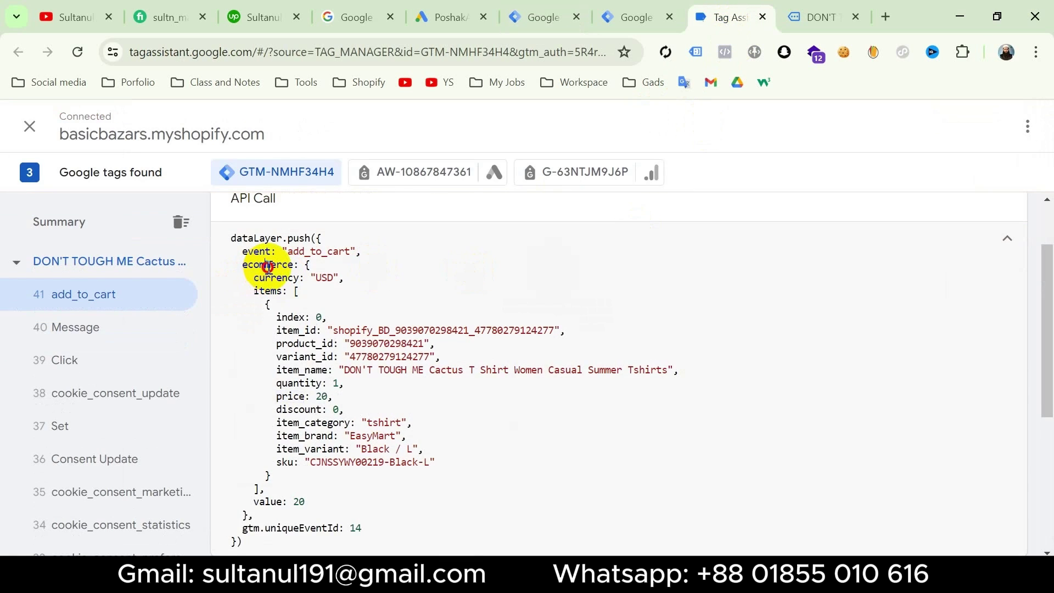
pyautogui.doubleClick(268, 265)
pyautogui.doubleClick(277, 278)
pyautogui.press('super+c')
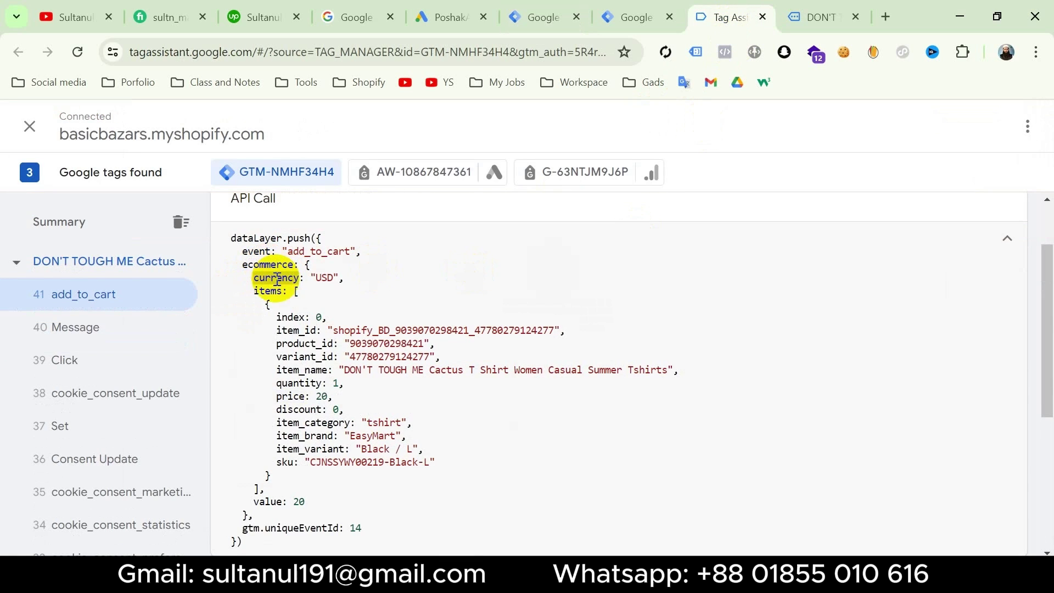
pyautogui.click(543, 21)
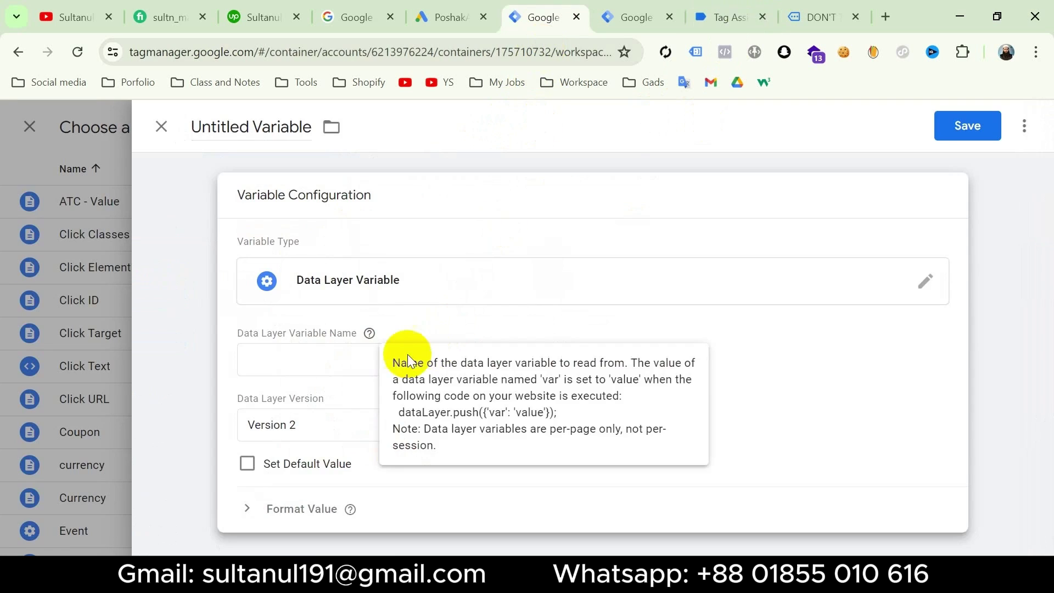
pyautogui.click(285, 357)
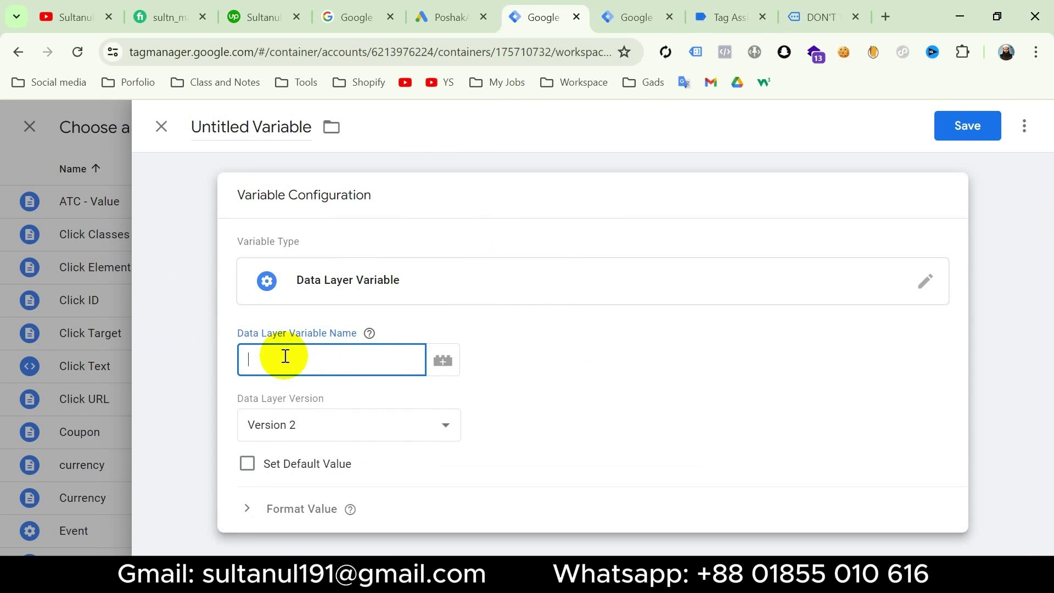
pyautogui.press('super+v')
pyautogui.click(363, 162)
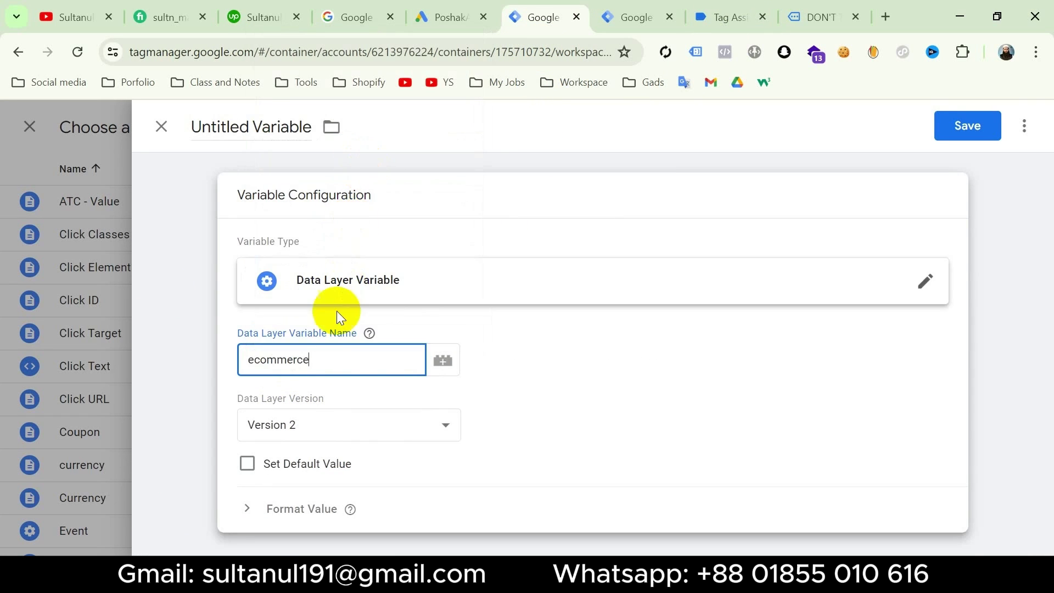
pyautogui.write('.')
pyautogui.press('super+v')
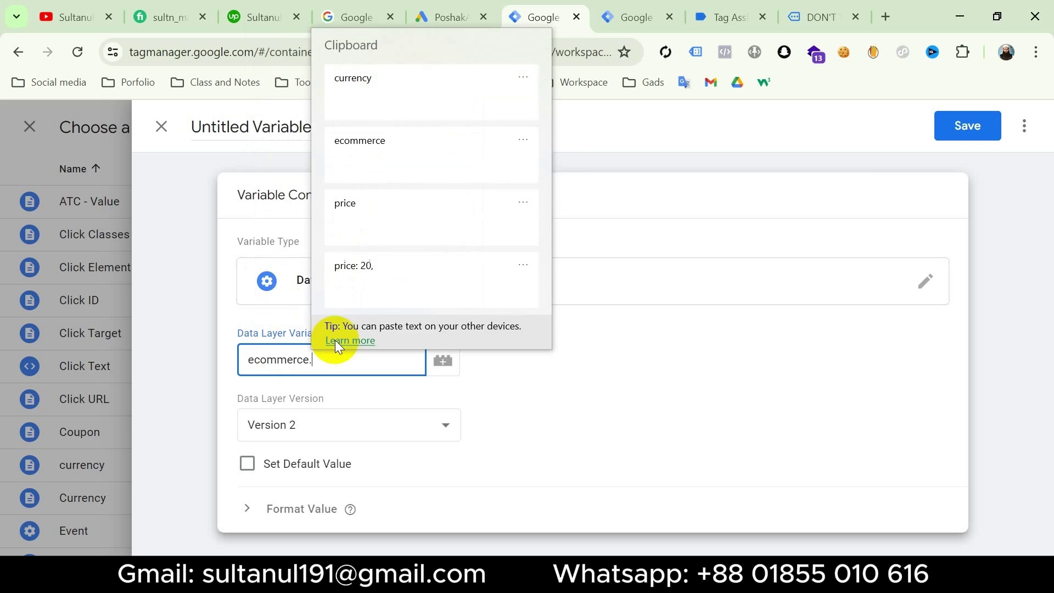
pyautogui.click(407, 85)
# - Title the variable Currency, then discard it and go back to the variable list
pyautogui.click(240, 127)
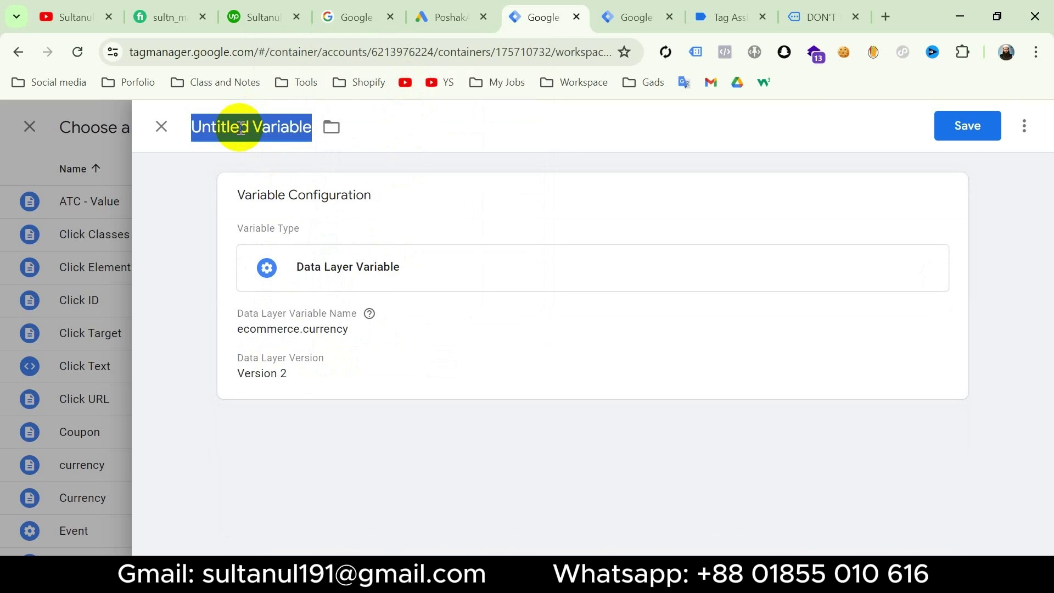
pyautogui.write('Currency')
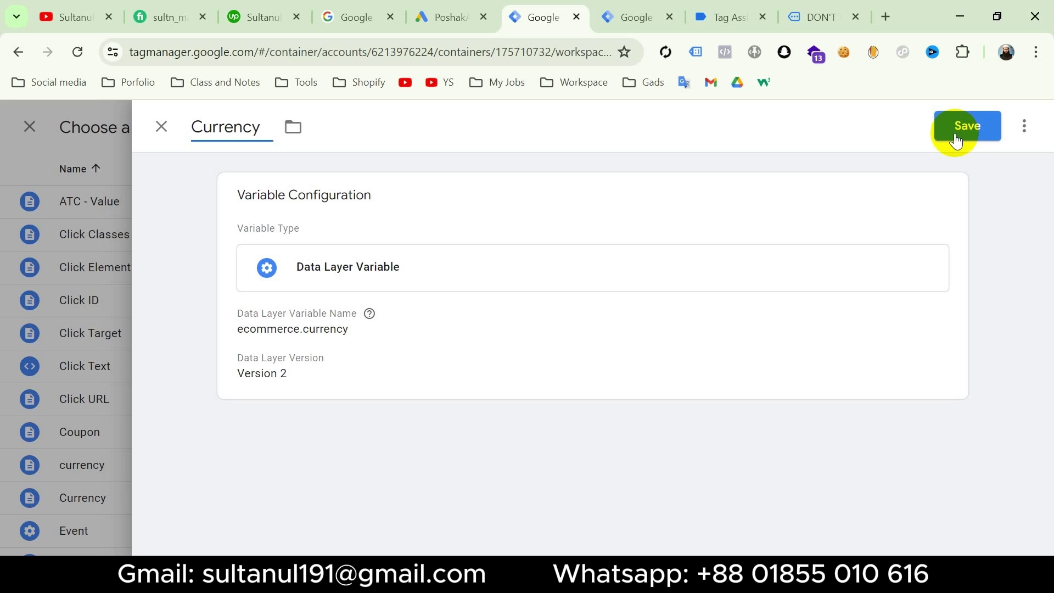
pyautogui.click(87, 259)
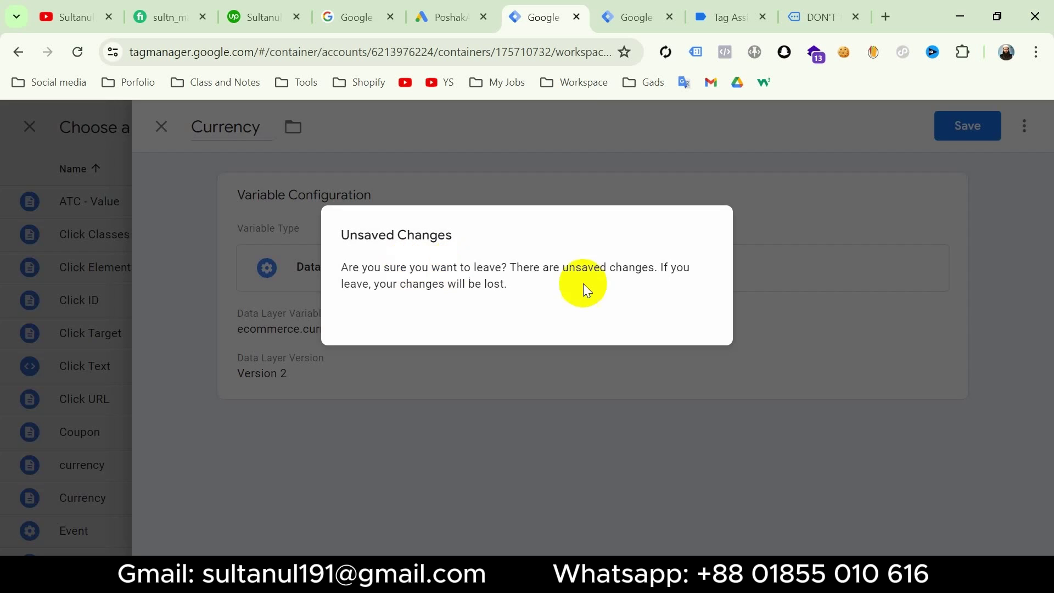
pyautogui.click(662, 325)
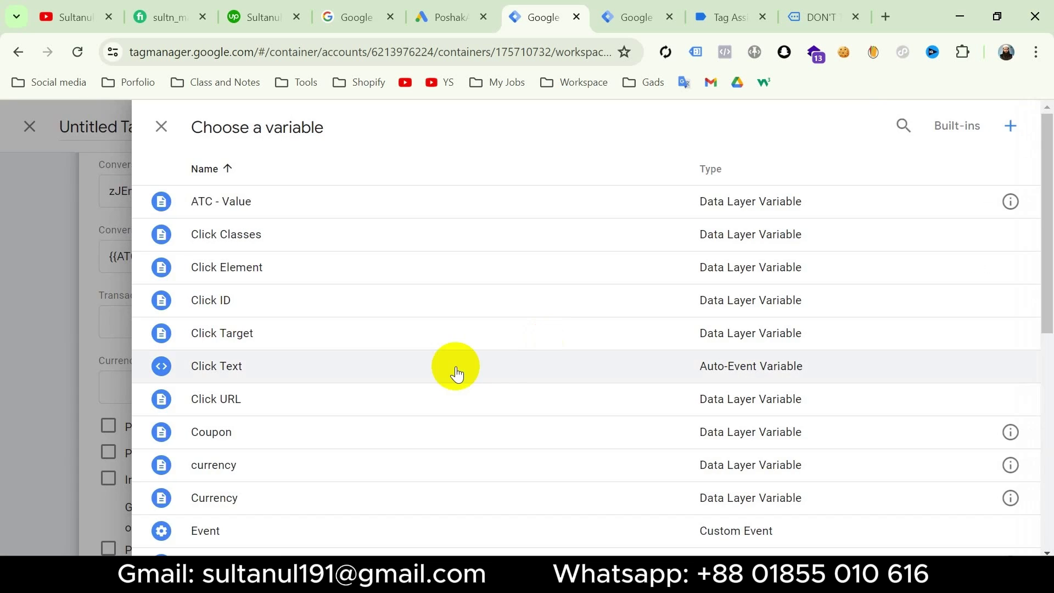
# - Set the tag's Currency Code to the existing {{Currency}} variable and open its trigger list
pyautogui.click(341, 489)
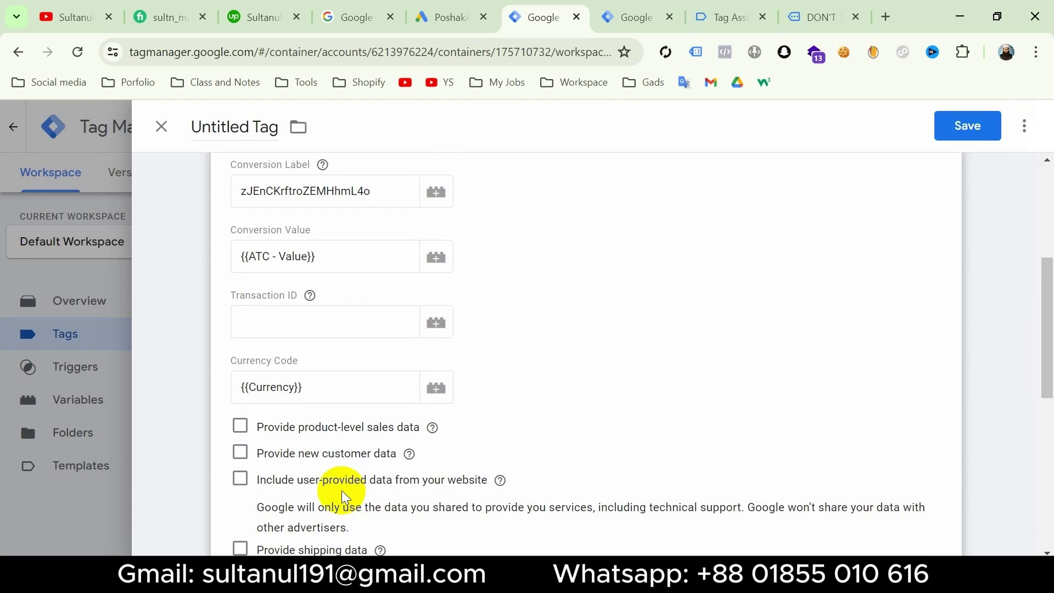
pyautogui.scroll(-4, 548, 367)
pyautogui.moveTo(374, 305)
pyautogui.scroll(-3, 373, 303)
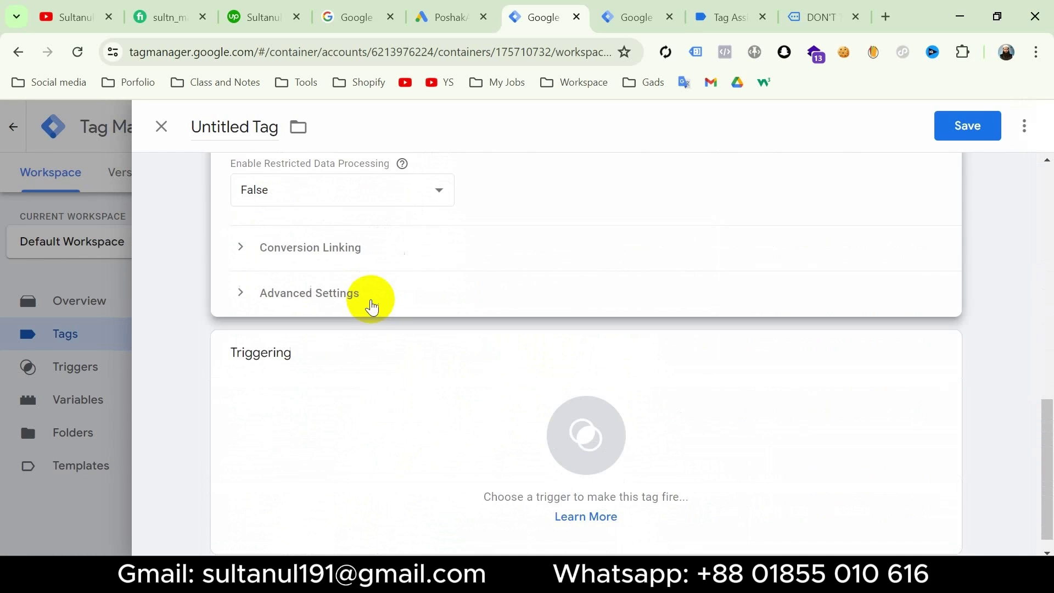
pyautogui.click(488, 427)
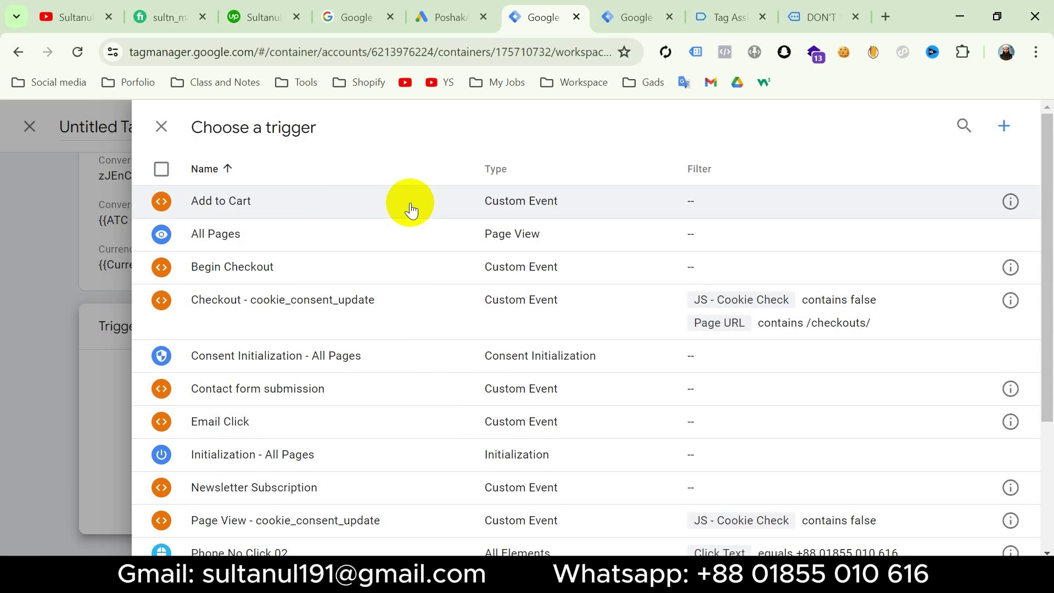
# - Create a Custom Event trigger with event name add_to_cart, copied from Tag Assistant, and select its title
pyautogui.click(1004, 135)
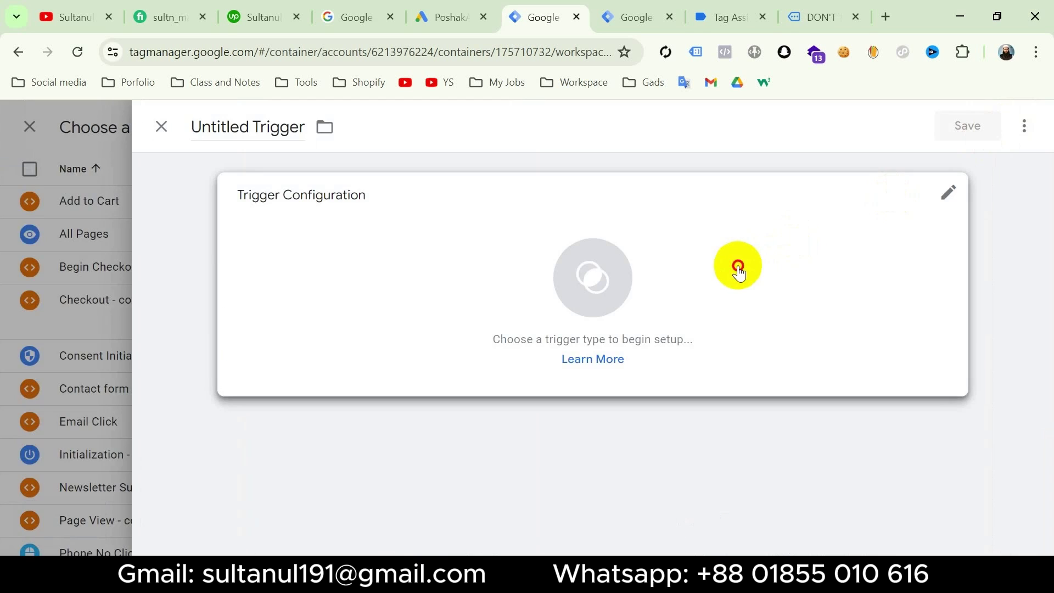
pyautogui.click(736, 268)
pyautogui.scroll(-7, 738, 271)
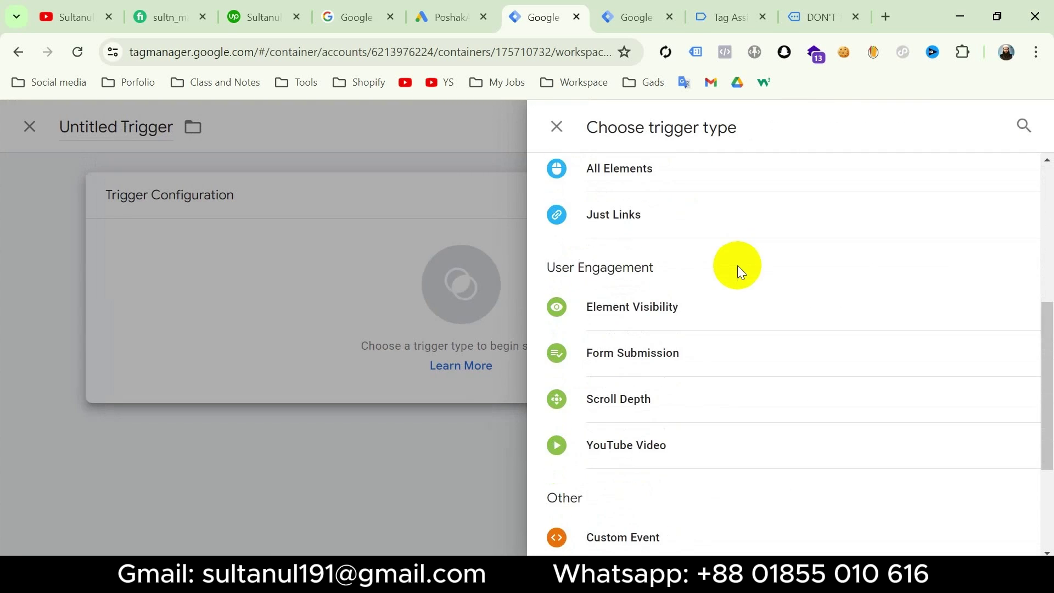
pyautogui.click(682, 449)
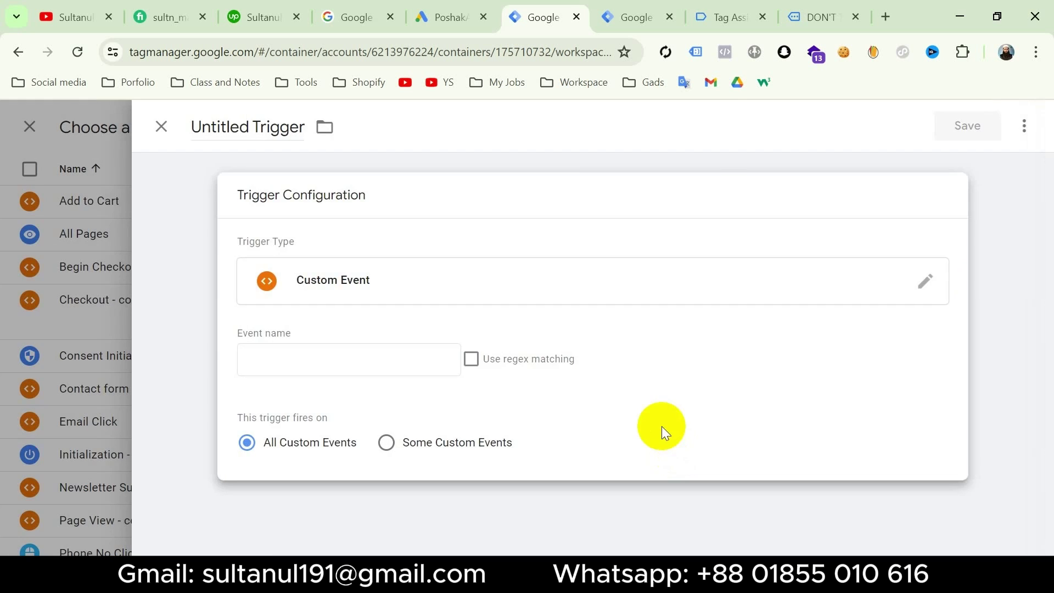
pyautogui.click(722, 14)
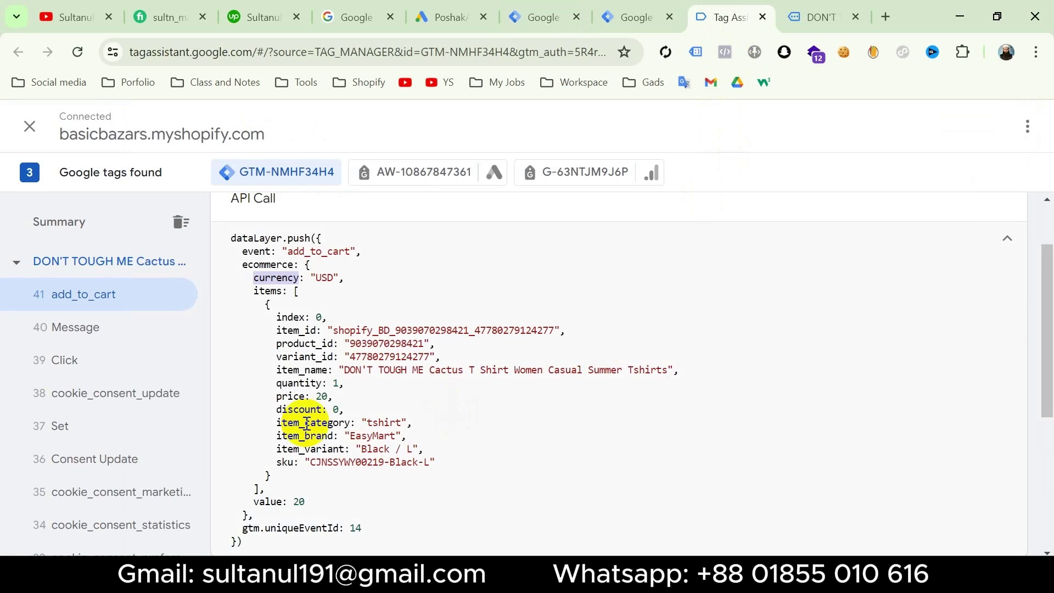
pyautogui.doubleClick(321, 252)
pyautogui.hotkey('ctrl', 'c')
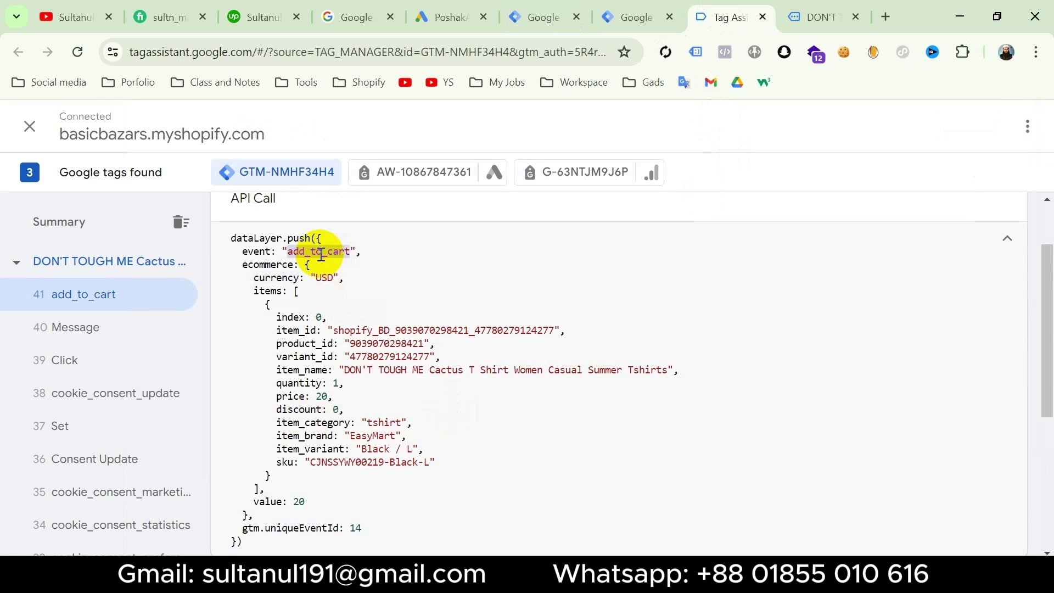
pyautogui.click(550, 21)
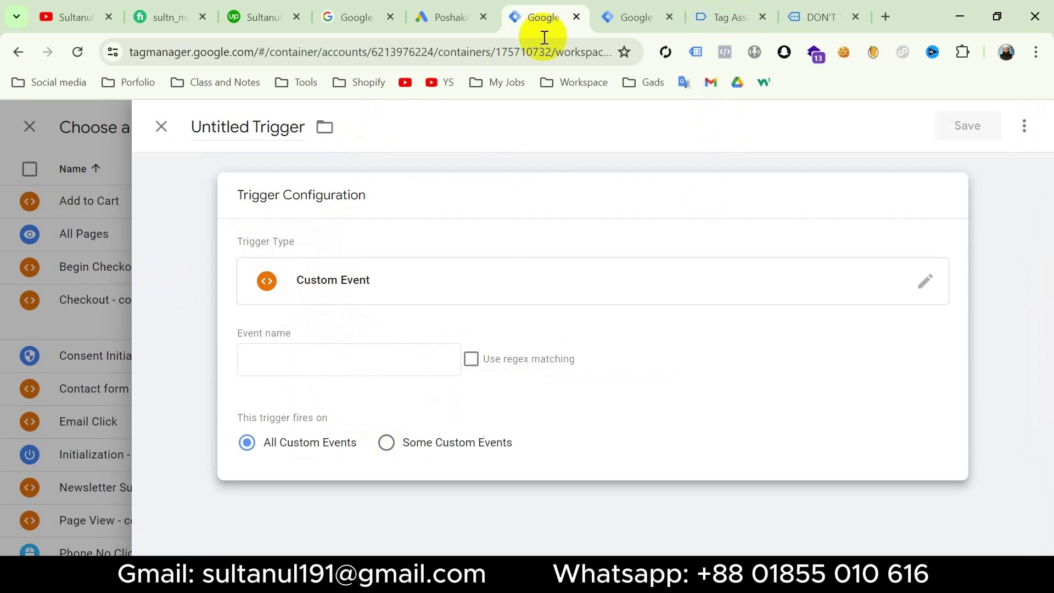
pyautogui.click(311, 361)
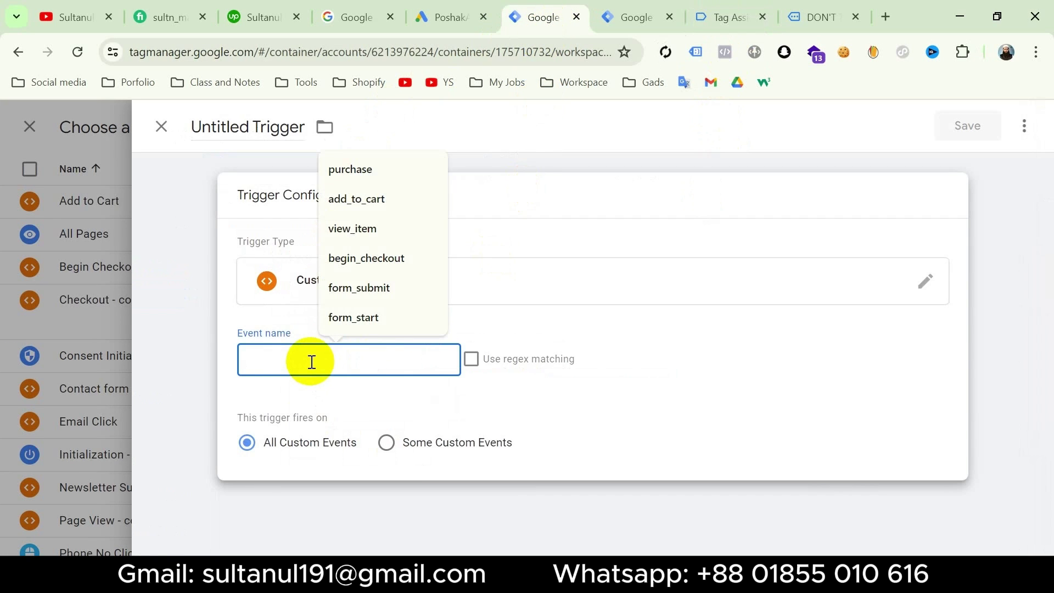
pyautogui.hotkey('ctrl', 'v')
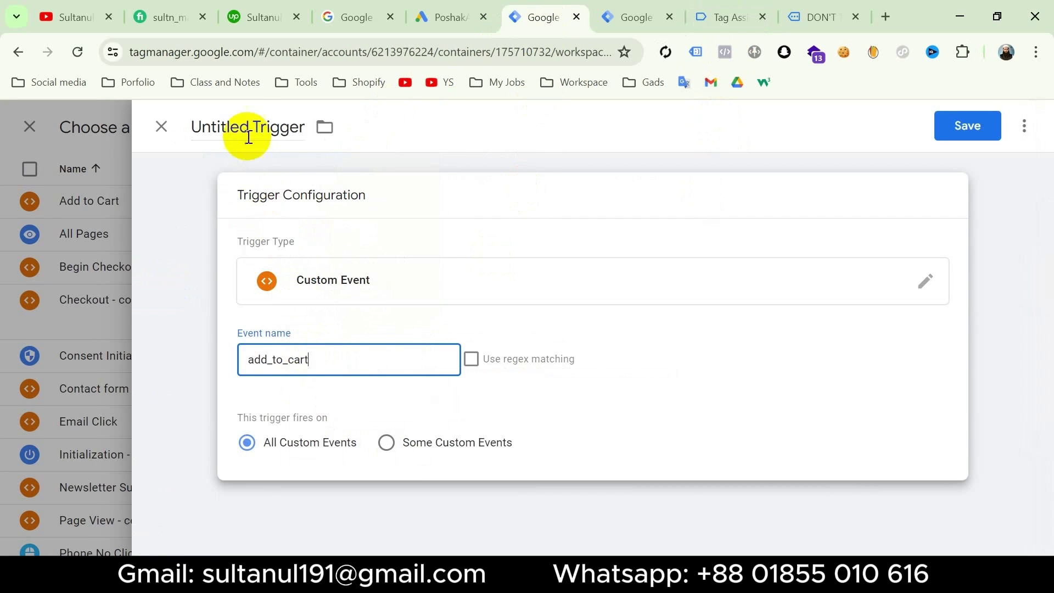
pyautogui.doubleClick(249, 136)
pyautogui.tripleClick(236, 131)
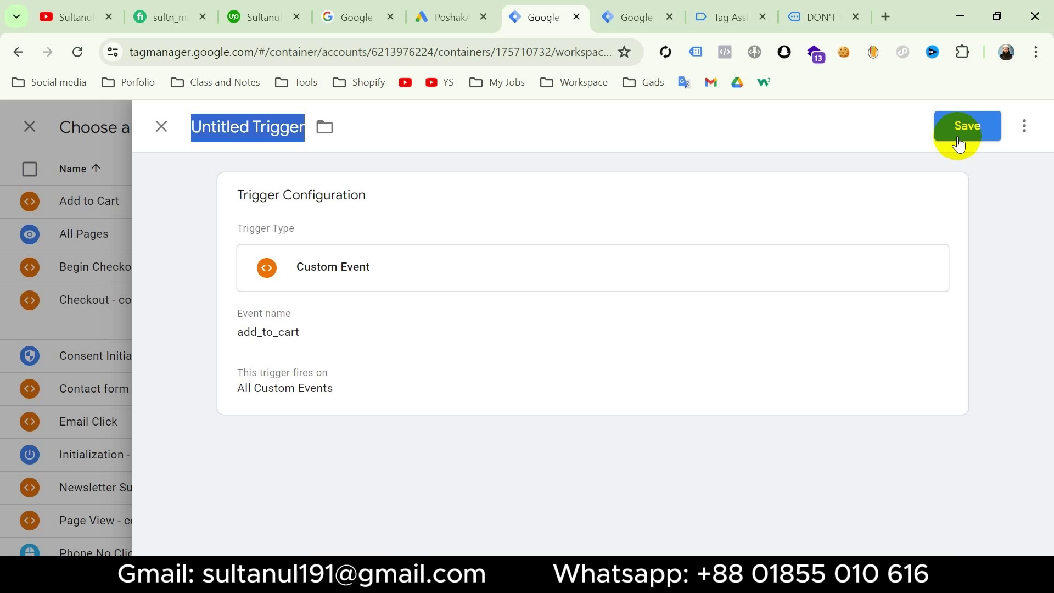
# - Discard the unsaved trigger and attach the existing Add to Cart trigger to the tag
pyautogui.click(91, 265)
pyautogui.click(637, 321)
pyautogui.click(204, 203)
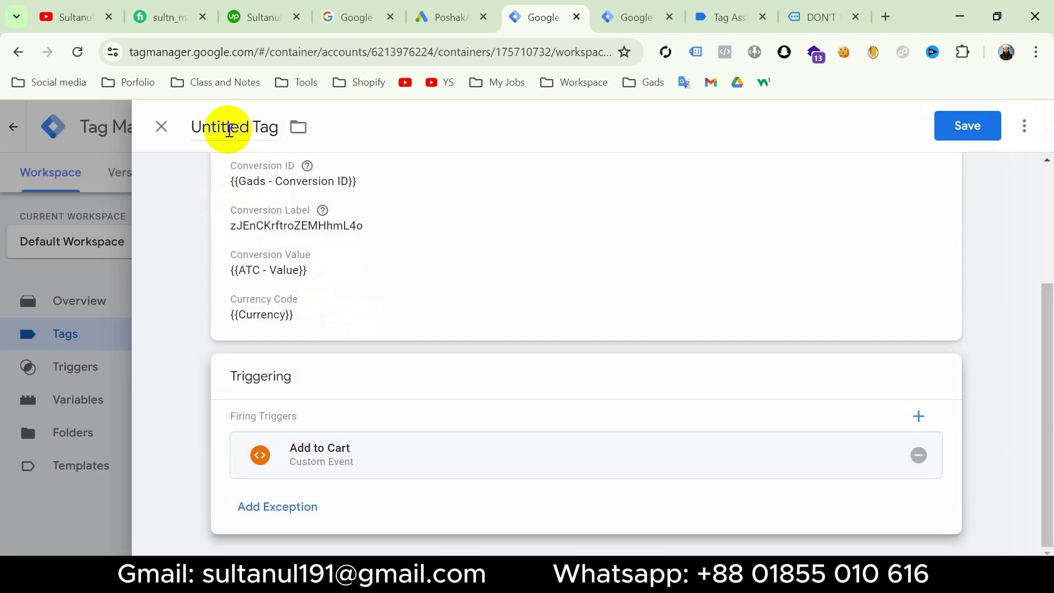
# - Rename the tag 'Gads - Add to Cart' and save it
pyautogui.click(229, 130)
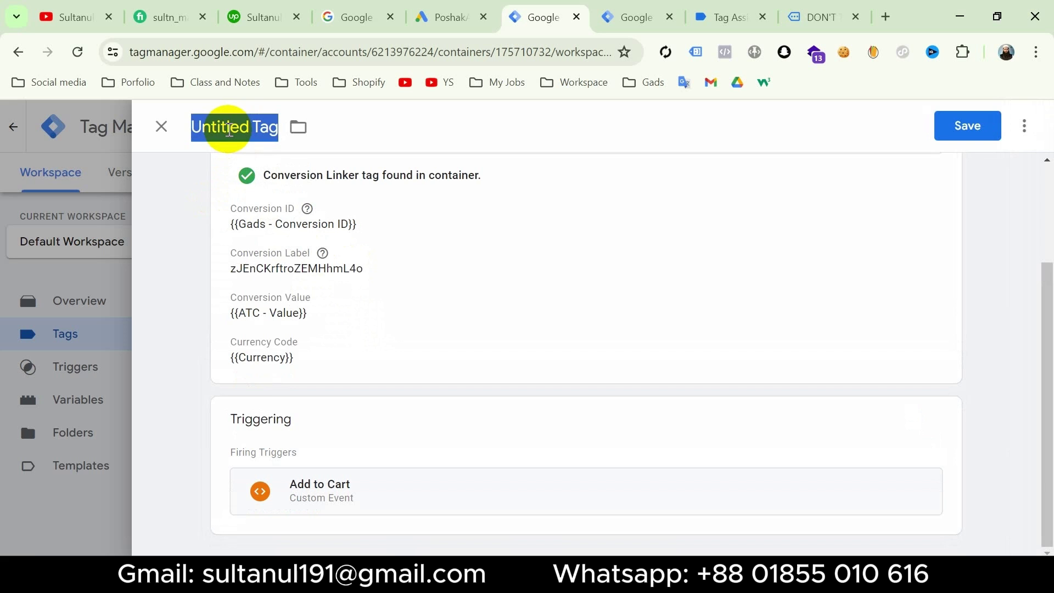
pyautogui.write('Gads - Add to Cart')
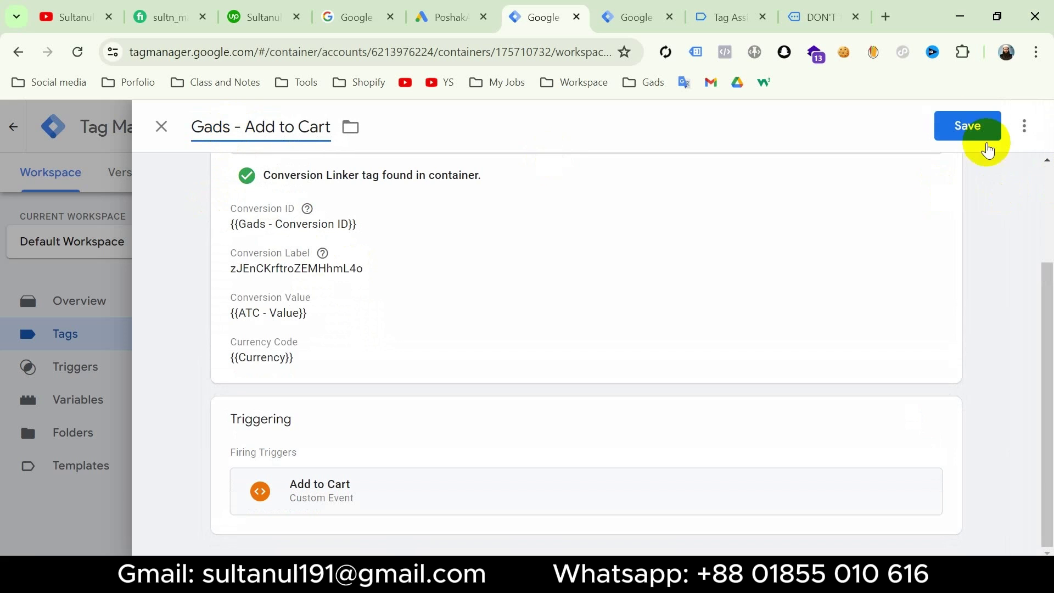
pyautogui.click(985, 144)
pyautogui.scroll(-10, 778, 249)
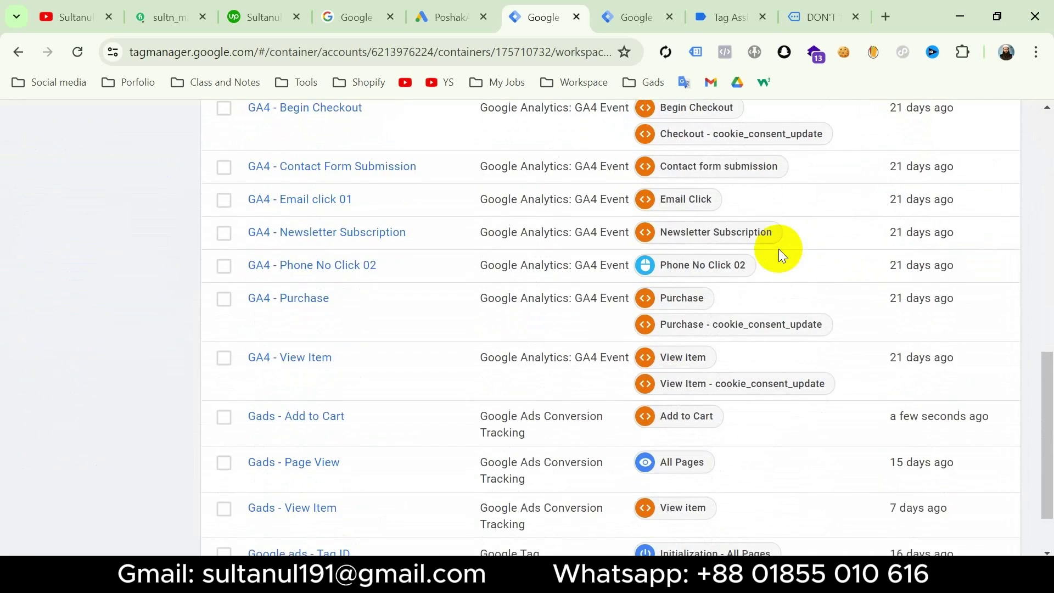
pyautogui.scroll(-2, 778, 249)
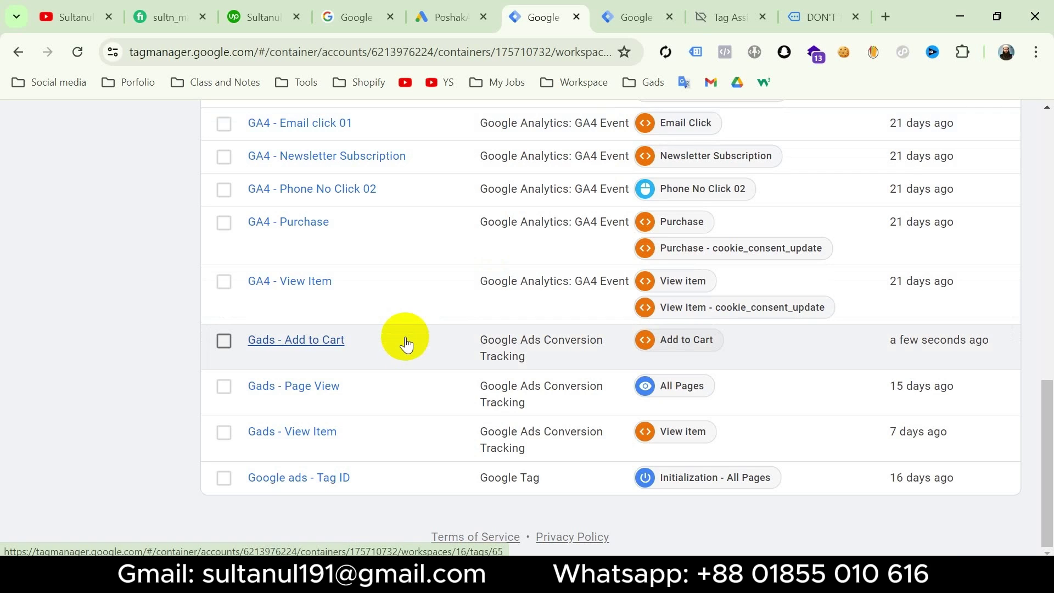
# - Close three unneeded browser tabs
pyautogui.click(670, 17)
pyautogui.click(671, 17)
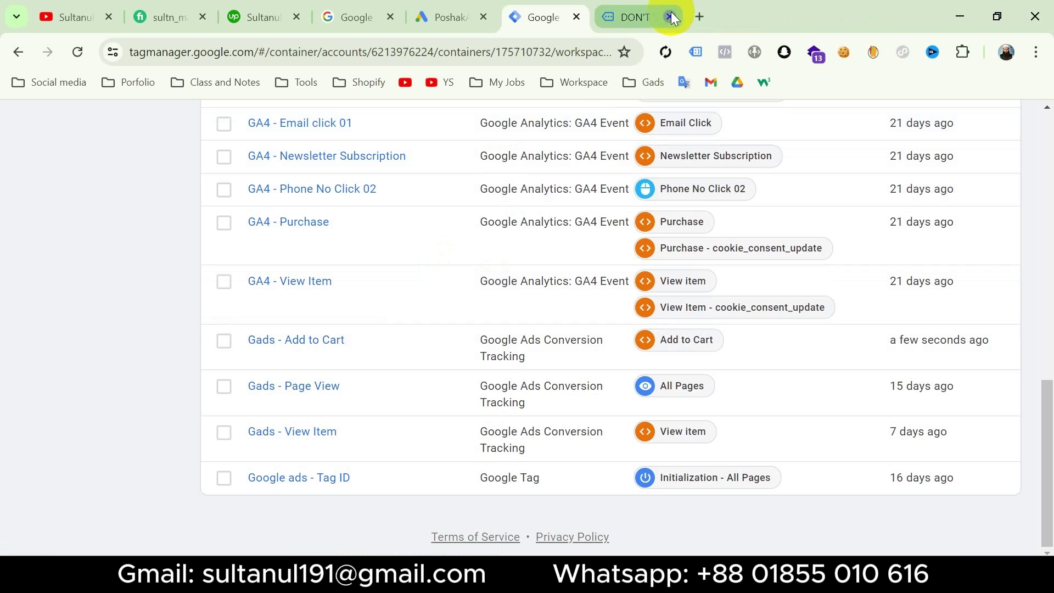
pyautogui.click(671, 17)
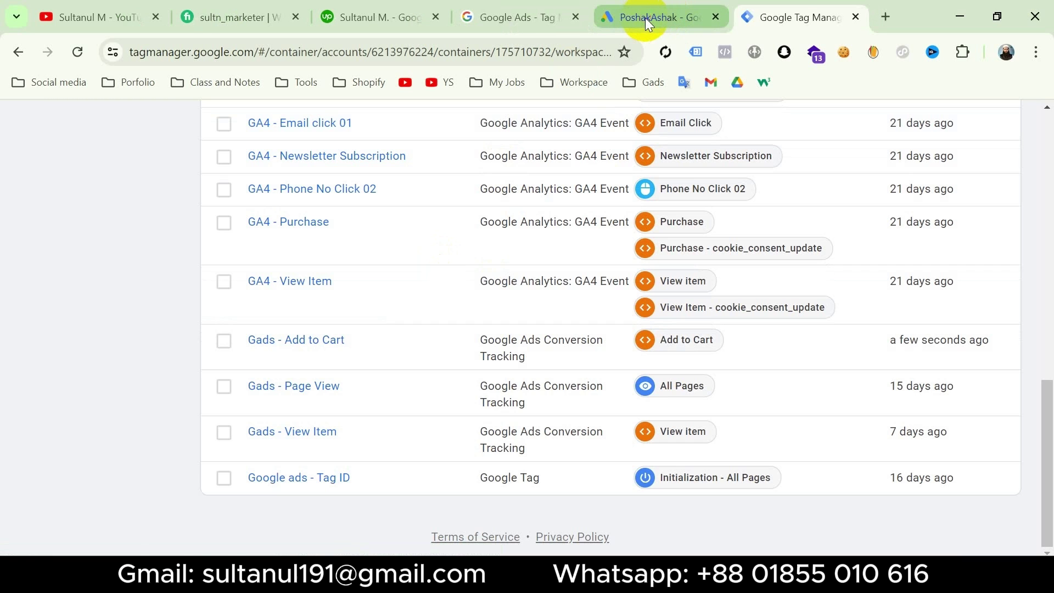
# - Finish the Google Ads conversion action, check Gads - Add to Cart in the Summary, and return to Tag Manager
pyautogui.click(645, 18)
pyautogui.scroll(-3, 329, 384)
pyautogui.click(140, 512)
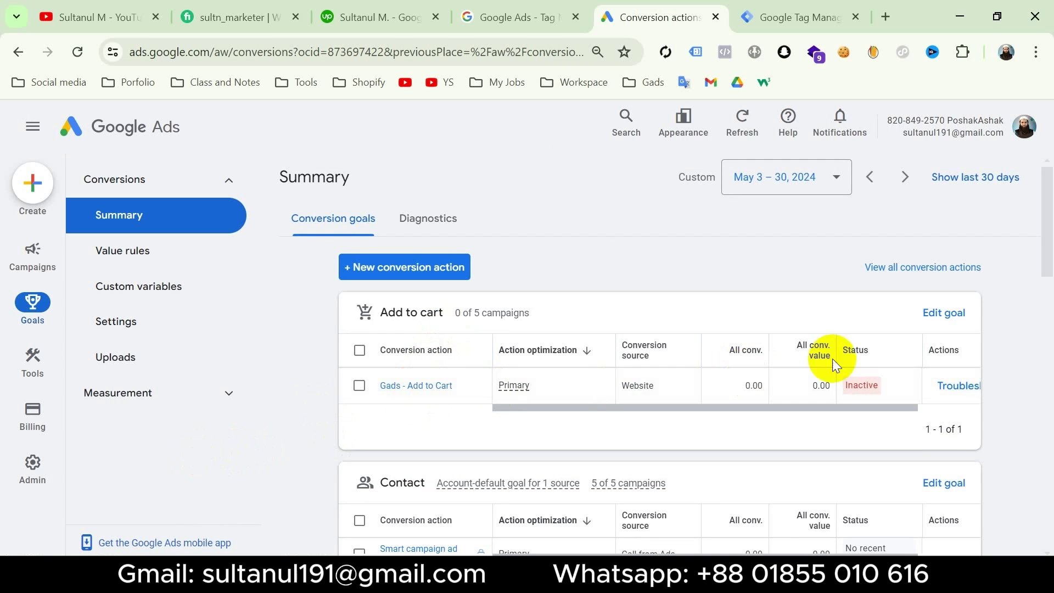
pyautogui.moveTo(862, 399)
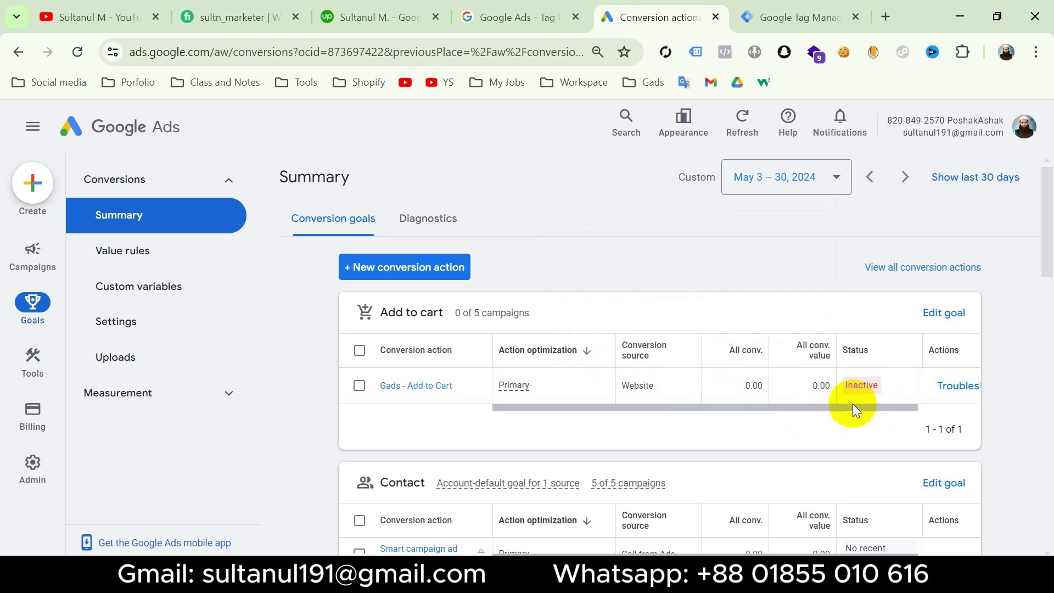
pyautogui.click(799, 16)
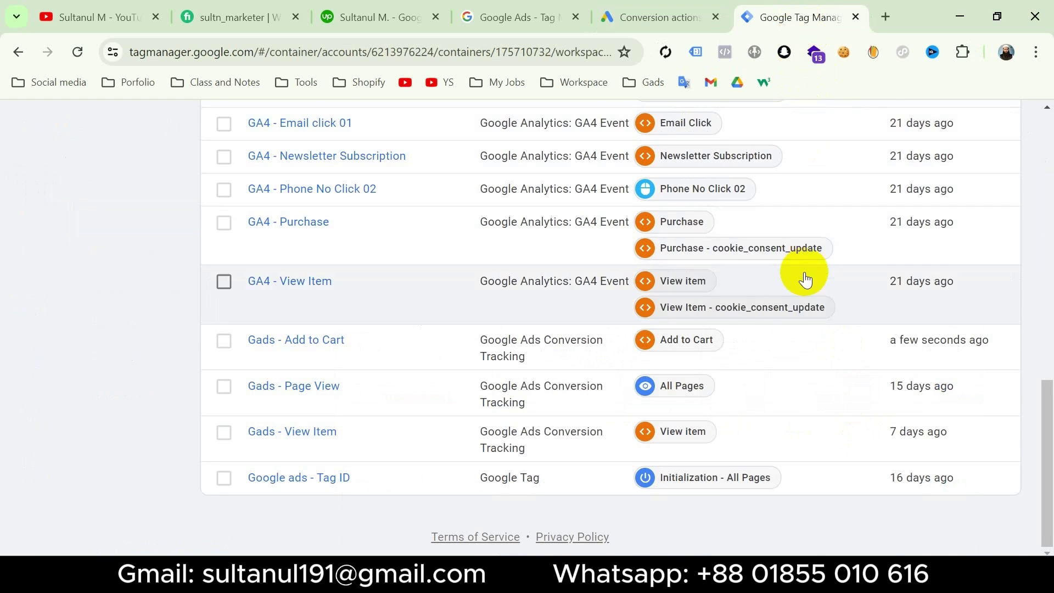
# - Start a Preview session connected to the BasicBazars store
pyautogui.scroll(10, 802, 279)
pyautogui.click(900, 170)
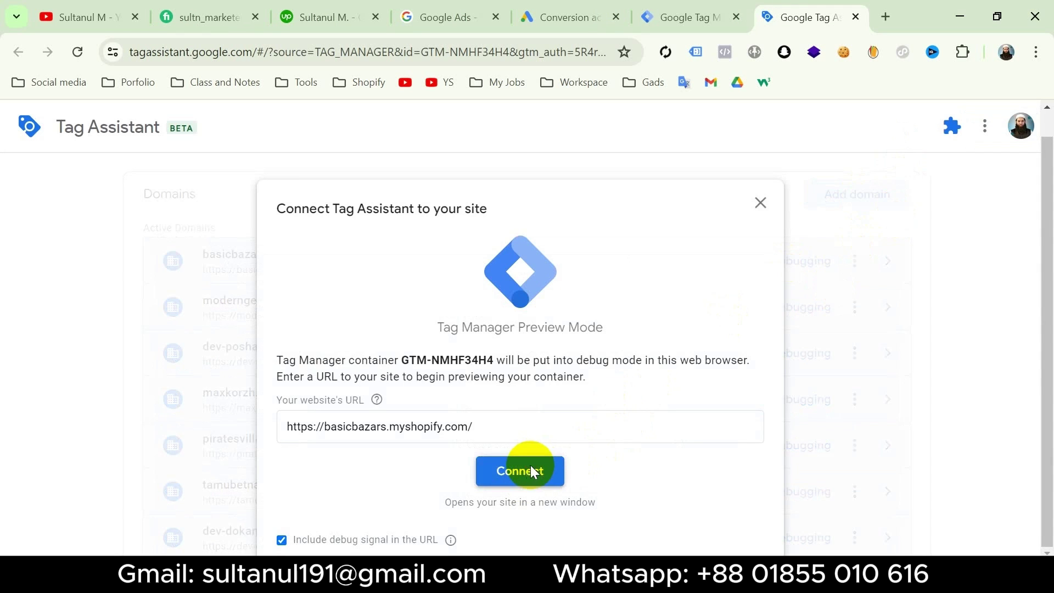
pyautogui.click(520, 470)
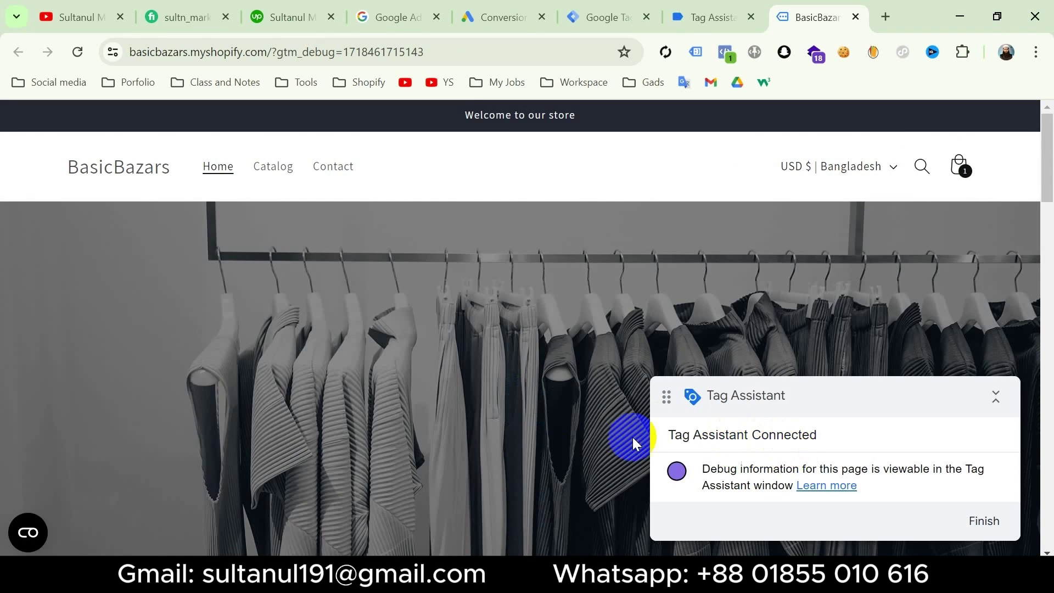
# - Add the Hip-hop T-shirt to the cart in the store, then return to Tag Assistant
pyautogui.scroll(-10, 533, 416)
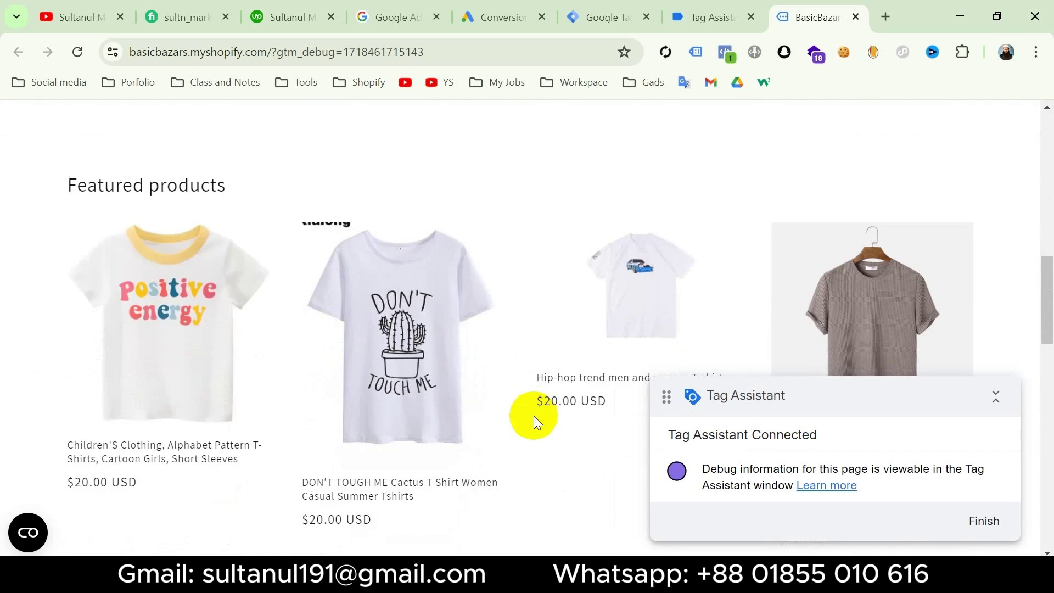
pyautogui.click(572, 409)
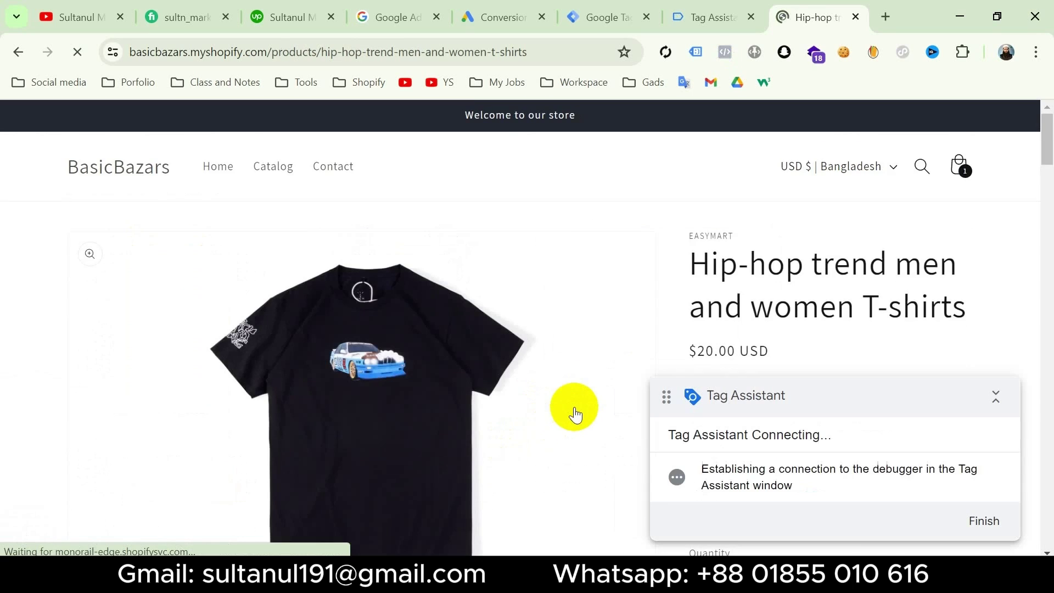
pyautogui.scroll(-5, 797, 324)
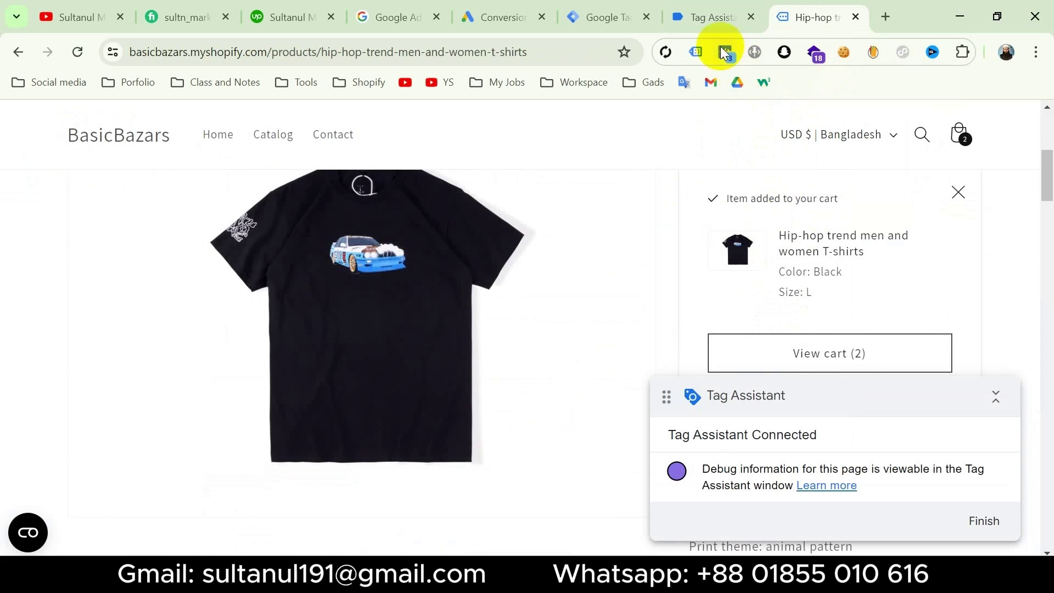
pyautogui.click(705, 6)
# - Check Tags Fired shows Gads - Add to Cart fired once, then switch to Google Ads
pyautogui.click(527, 412)
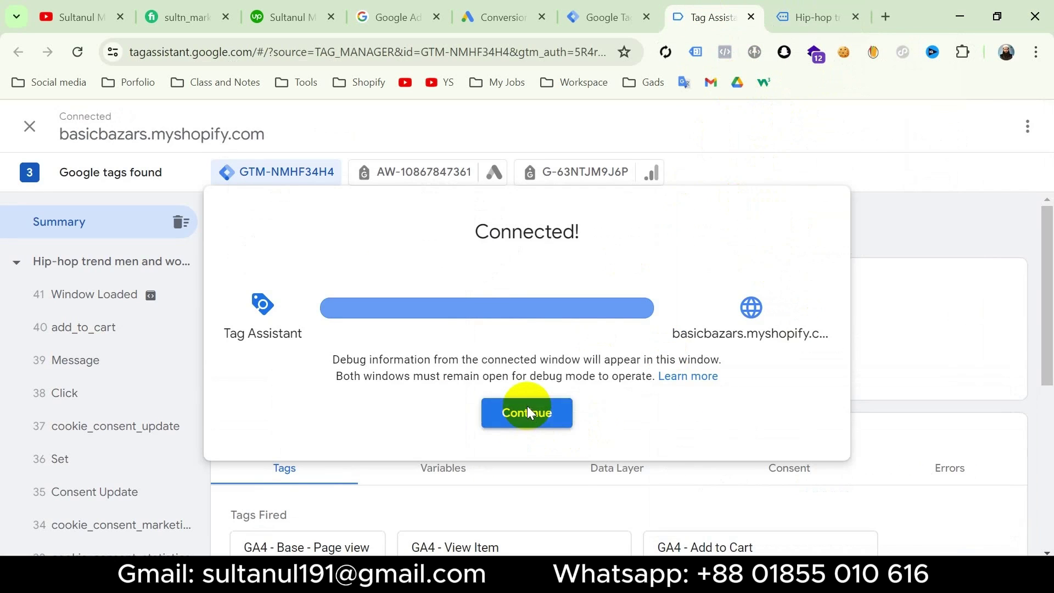
pyautogui.scroll(-6, 527, 406)
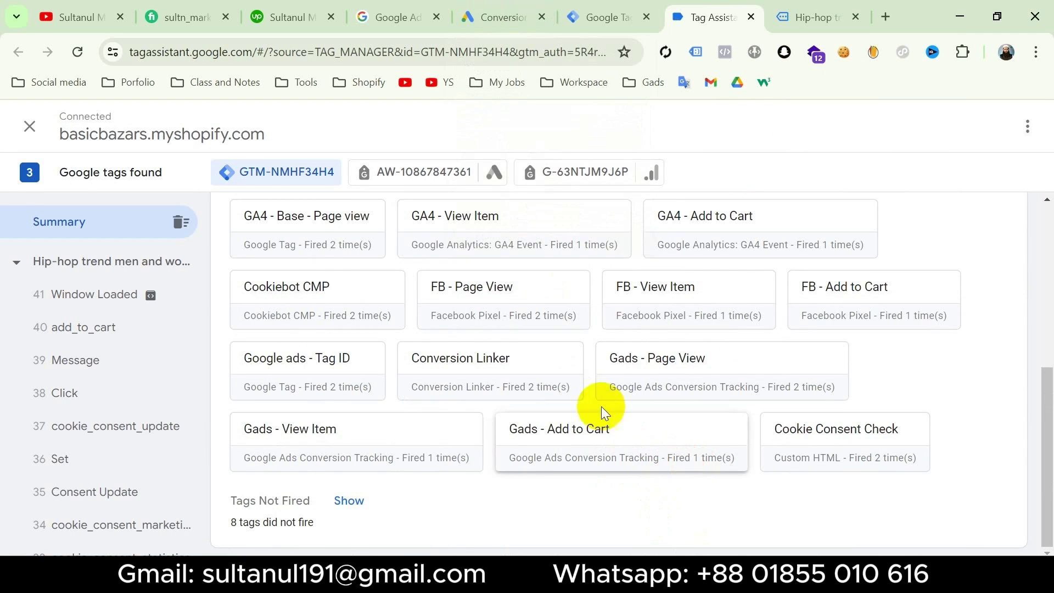
pyautogui.click(493, 10)
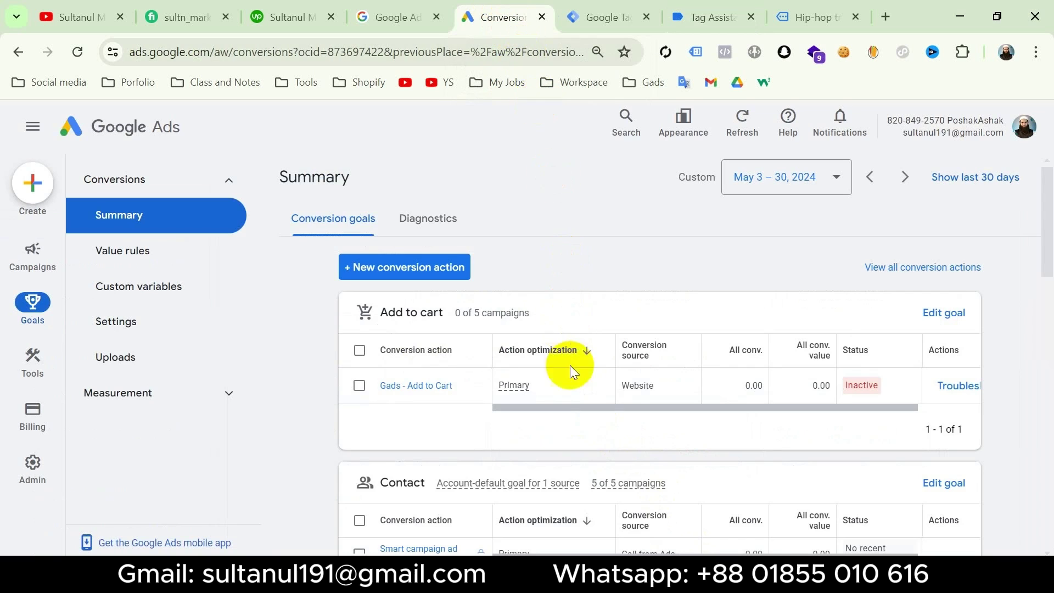
# - Reload the Conversions Summary to see Gads - Add to Cart as No recent conversions, then return to Tag Manager
pyautogui.click(81, 53)
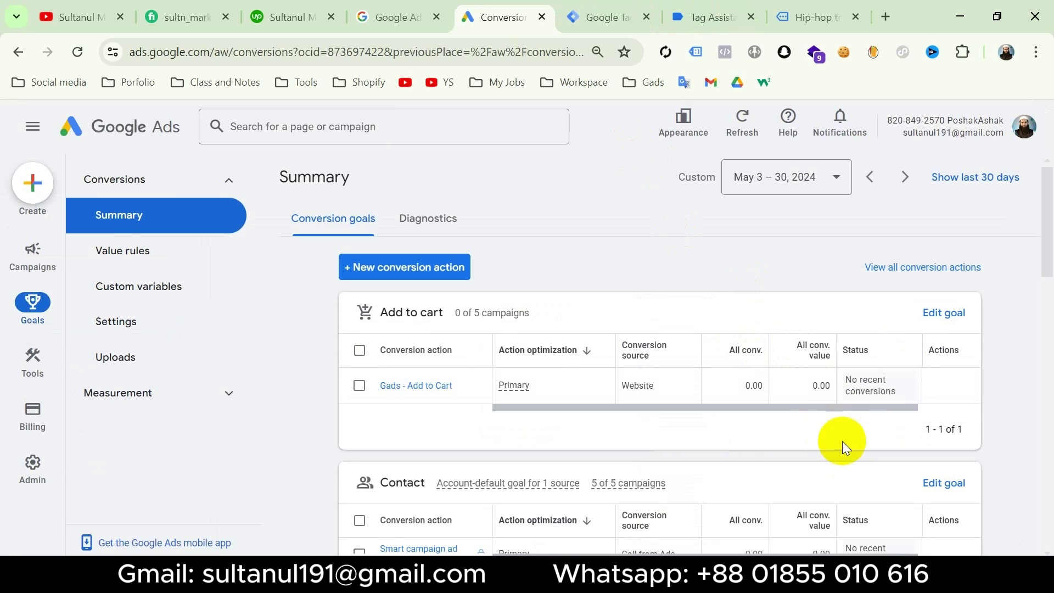
pyautogui.click(605, 16)
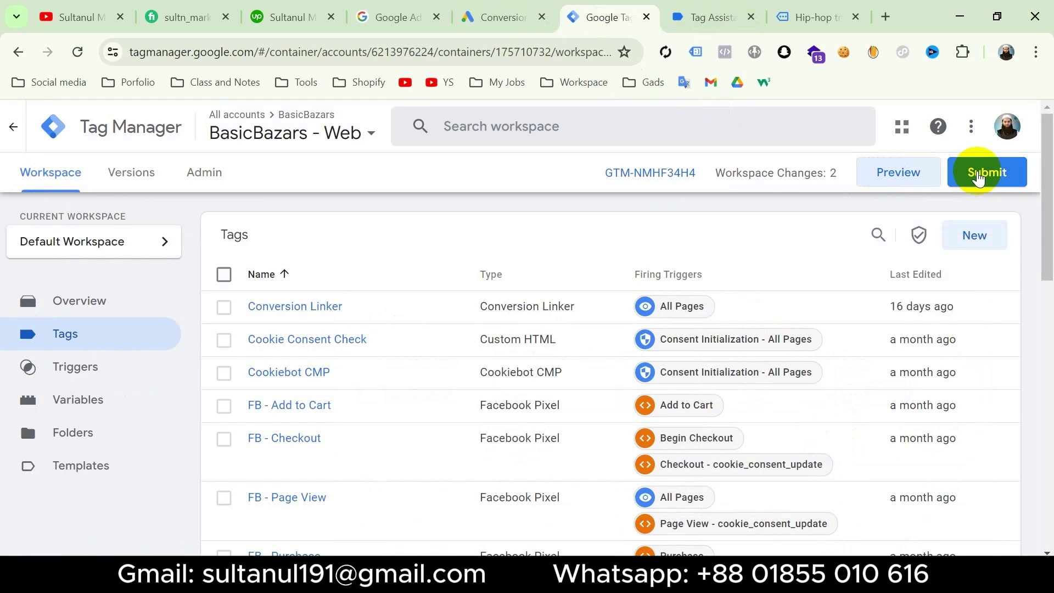
# - Submit the workspace changes with the version name 'Gads add to cart event setup'
pyautogui.click(988, 172)
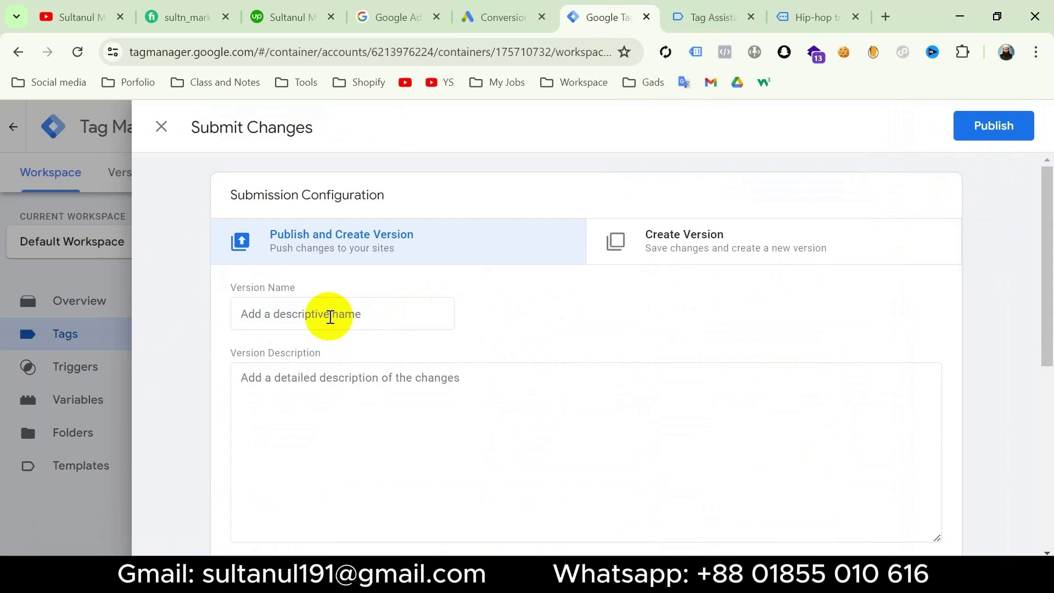
pyautogui.click(329, 313)
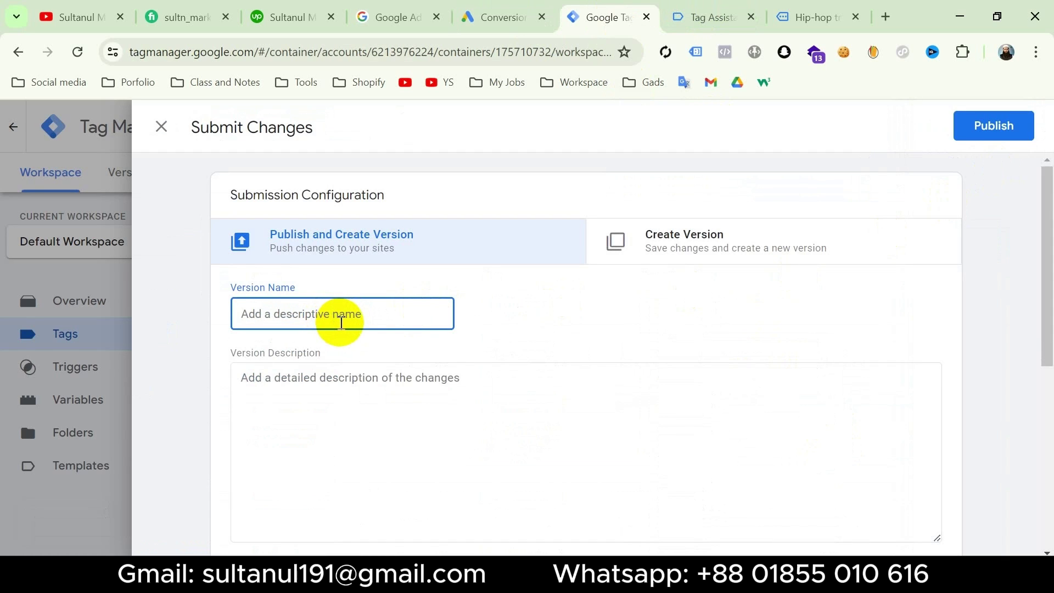
pyautogui.write('Gads a')
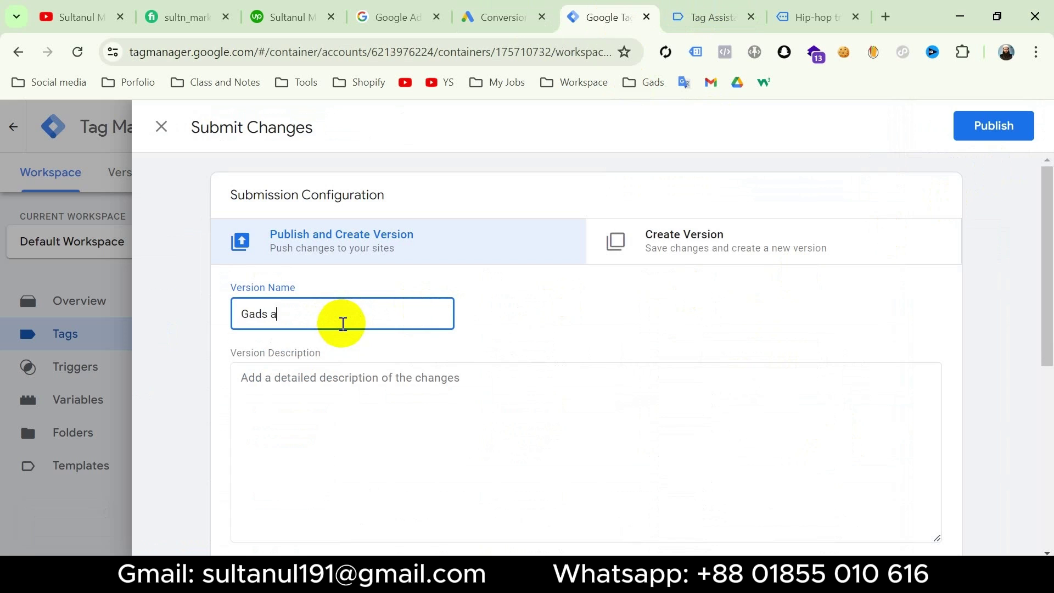
pyautogui.write('dd to cart event setup')
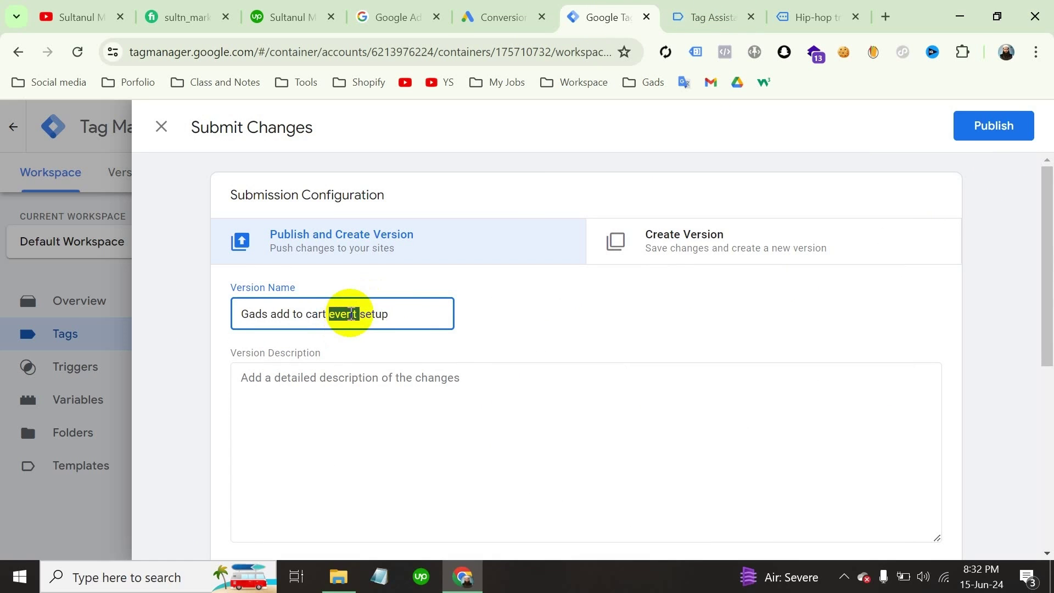